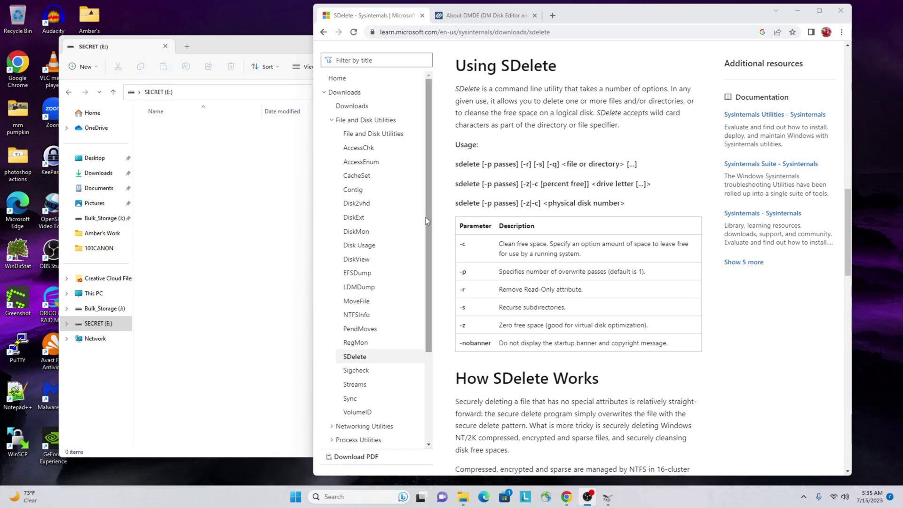
Step: Create a new folder named Secret on drive E: and open it
left_click(275, 305)
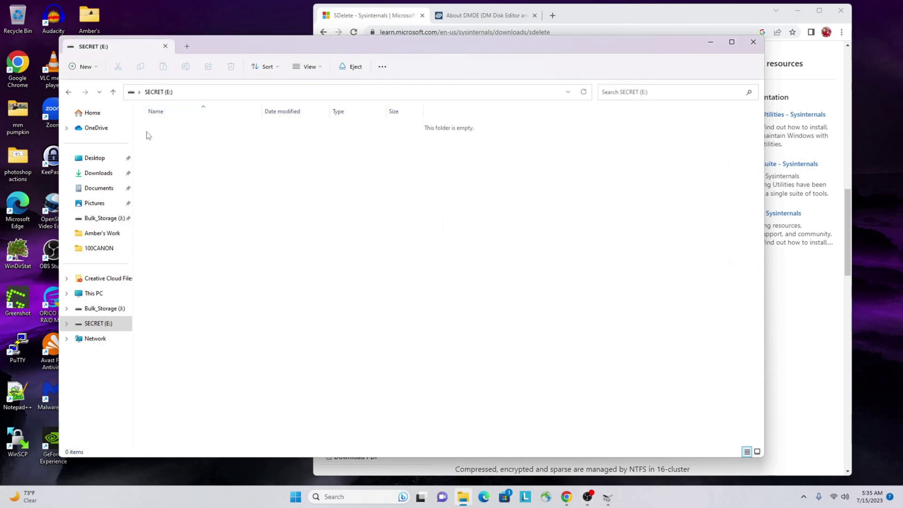
right_click(376, 284)
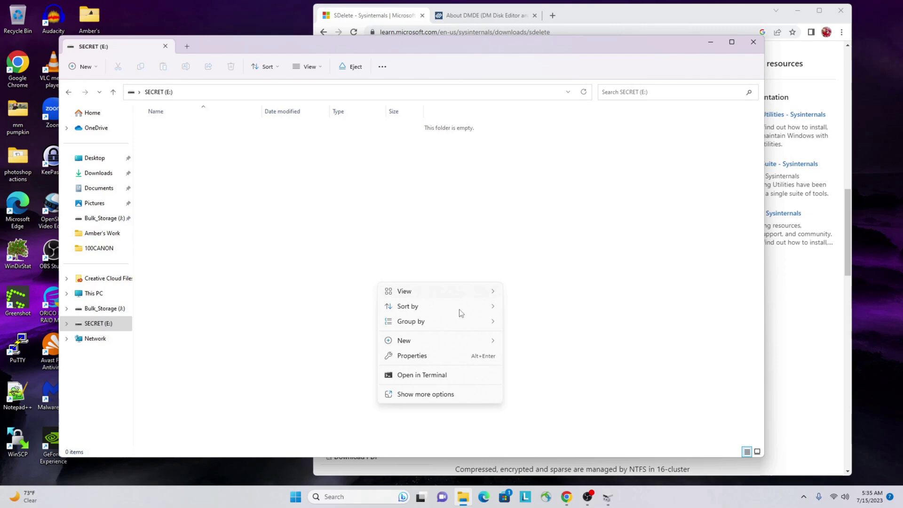
mouse_move(423, 345)
left_click(566, 205)
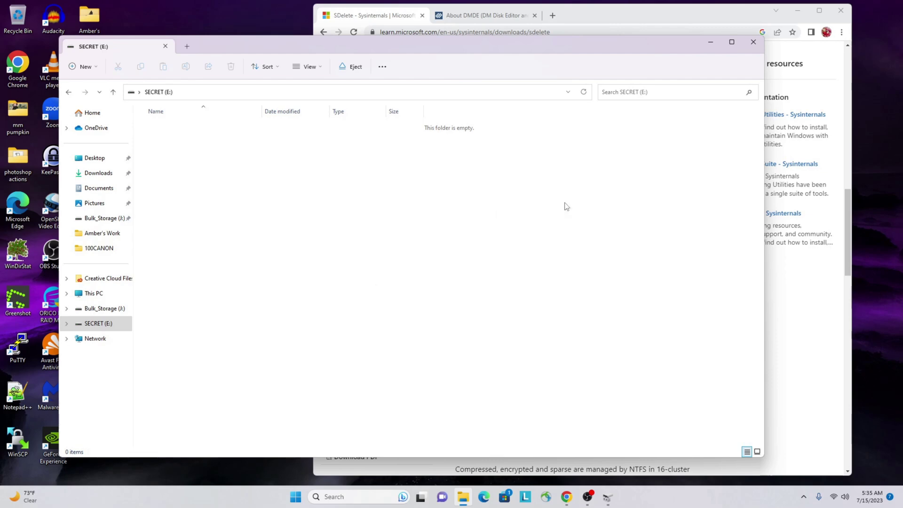
type("Secret")
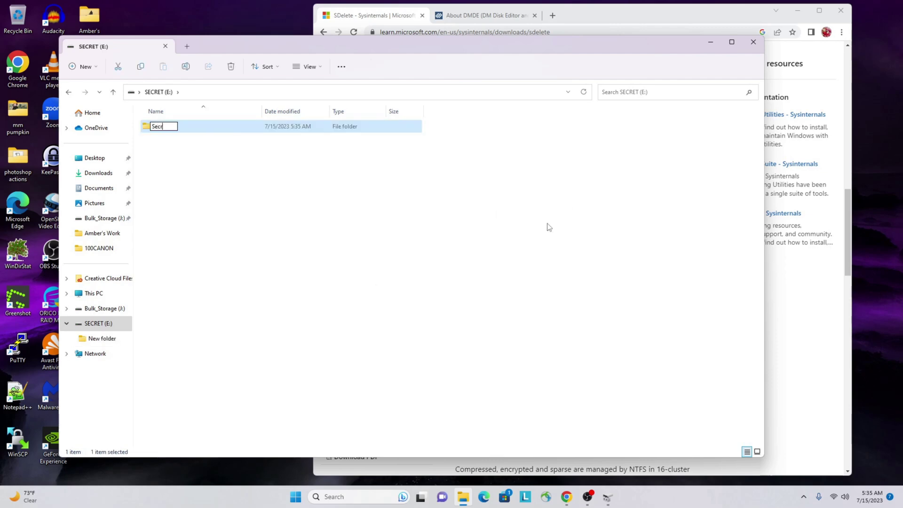
key("Return")
key("Return")
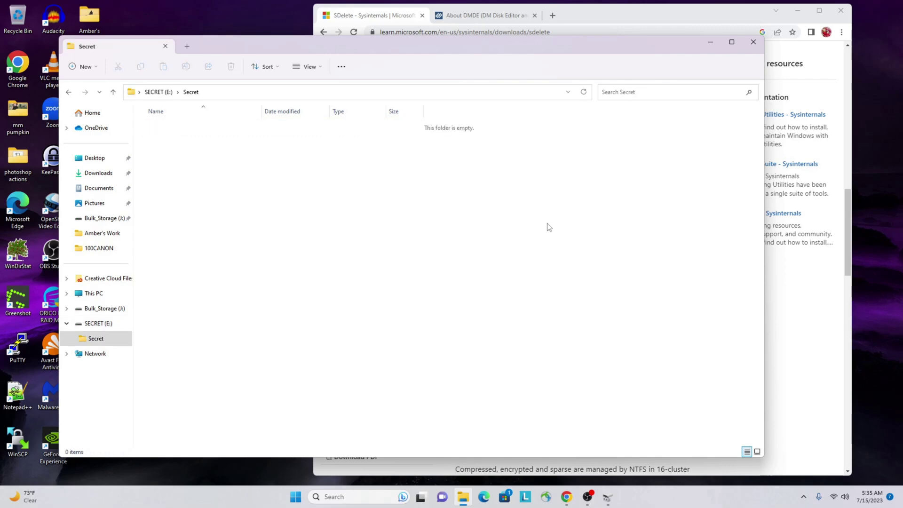
Step: Create a new text document inside Secret named TopSecret
right_click(493, 259)
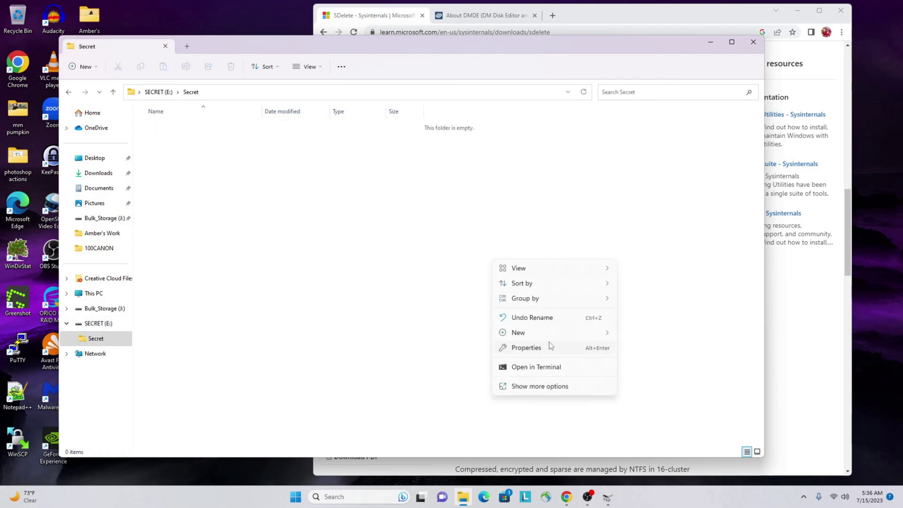
mouse_move(552, 333)
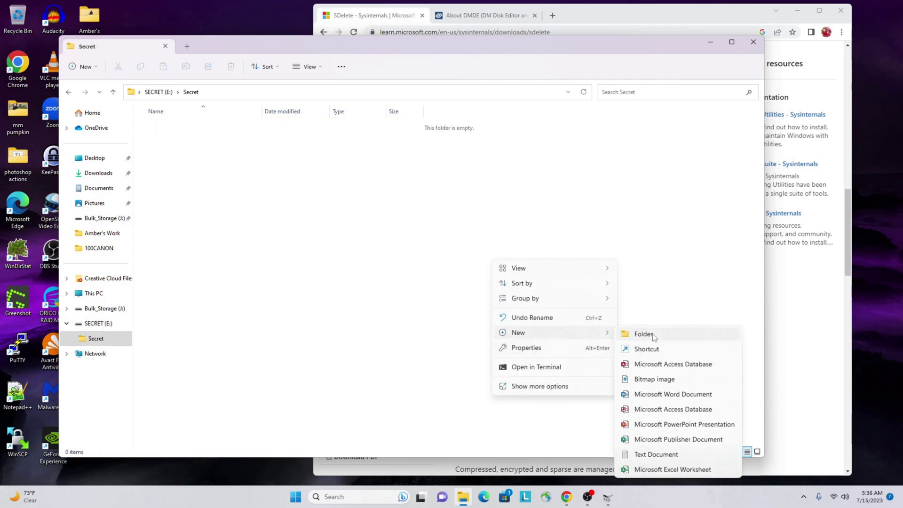
left_click(656, 455)
type("T")
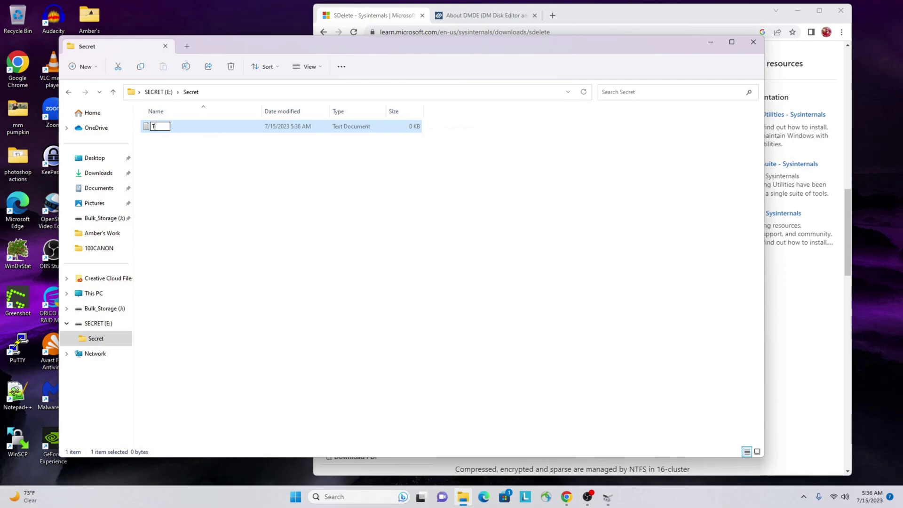
type("opSecret")
Step: Open TopSecret and save the text 'This is very confidential, do not share!' in it
key("Return")
key("Return")
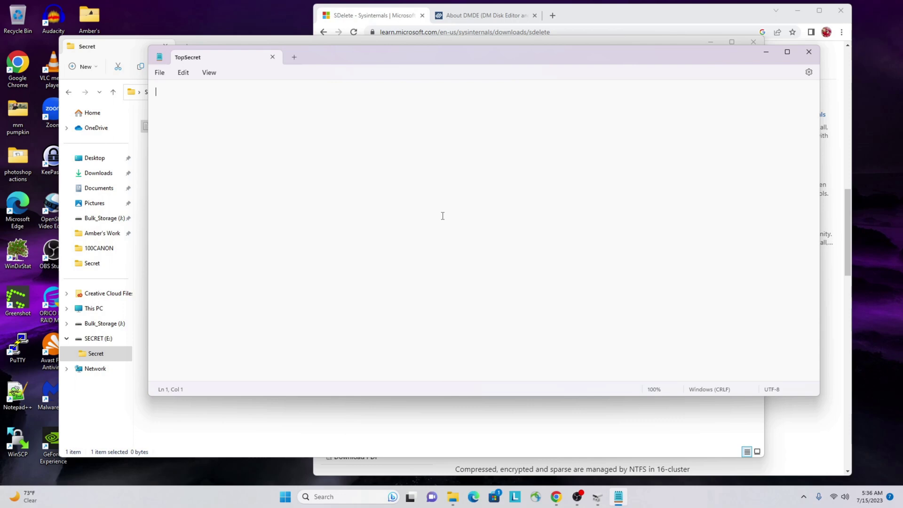
type("This is very confidential, do no")
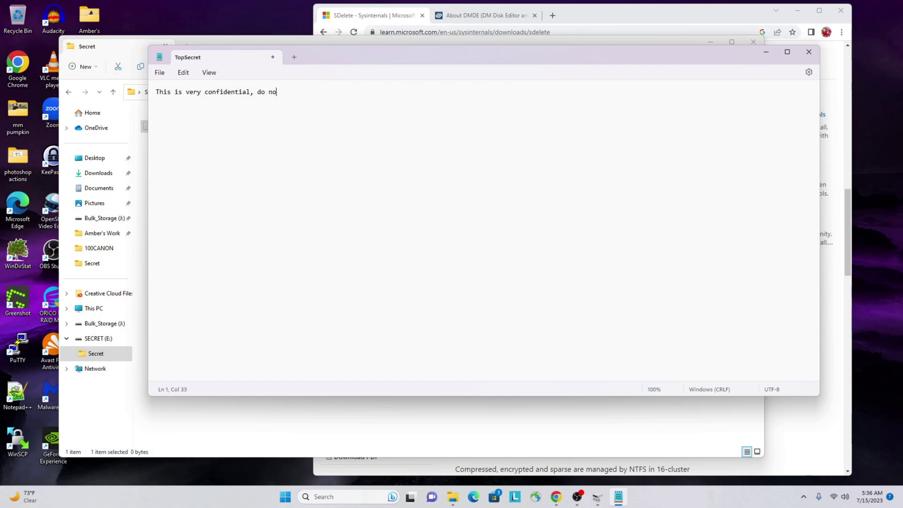
type("t share!")
key("ctrl+s")
Step: Close Notepad and reopen TopSecret to verify its saved contents
double_click(158, 57)
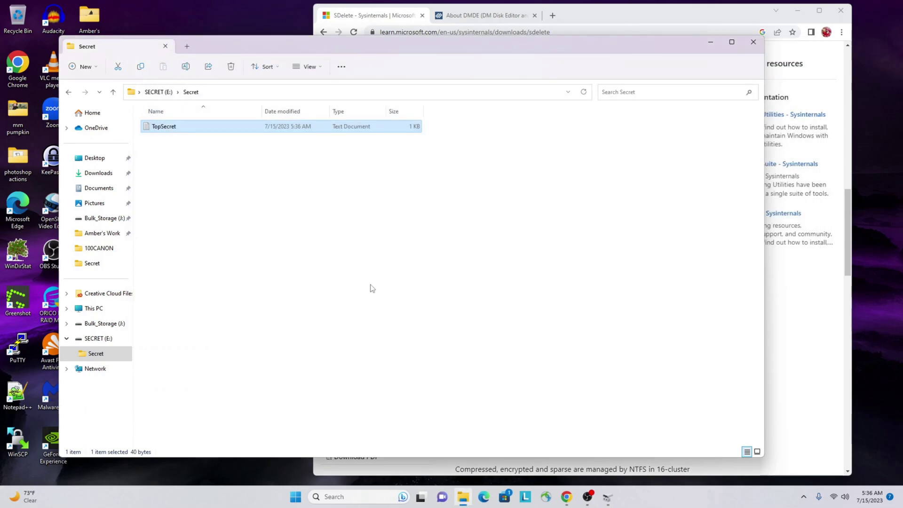
left_click(168, 144)
double_click(178, 126)
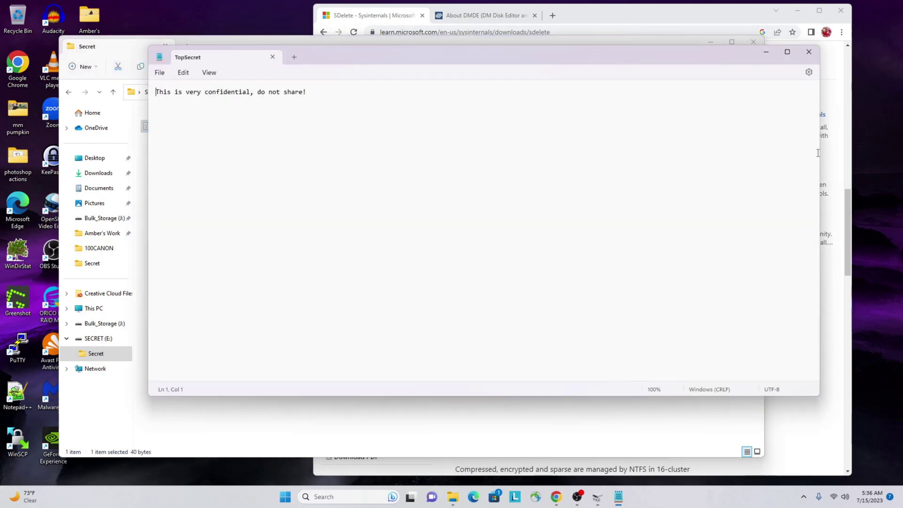
Step: Close Notepad and permanently delete TopSecret with Shift+Delete, confirming Yes
left_click(809, 52)
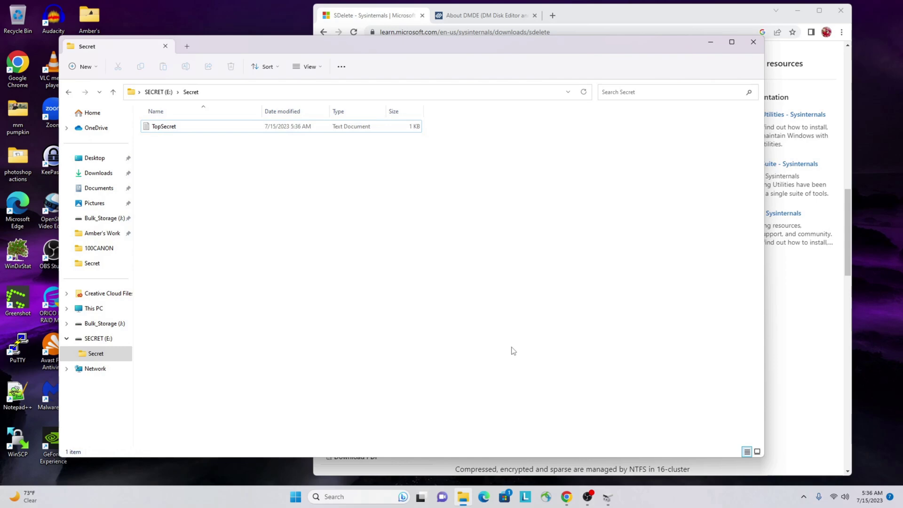
left_click(225, 131)
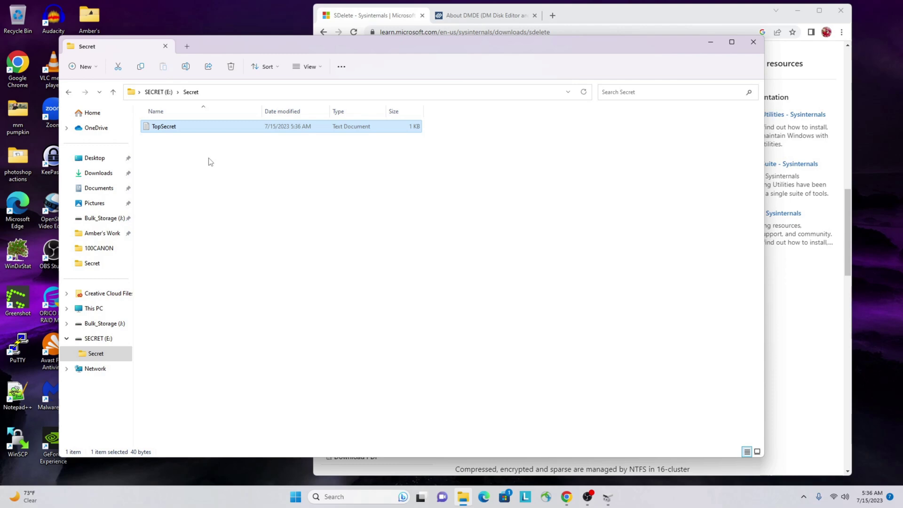
key("shift+Delete")
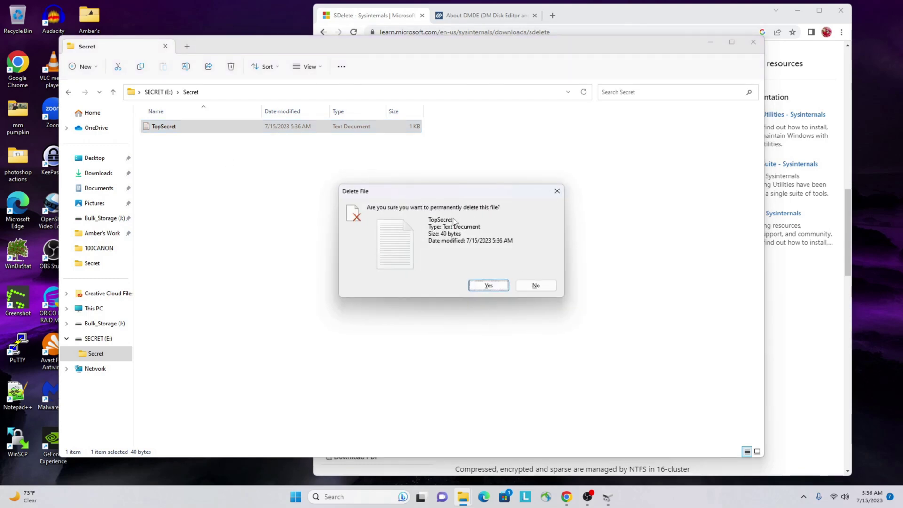
left_click(486, 286)
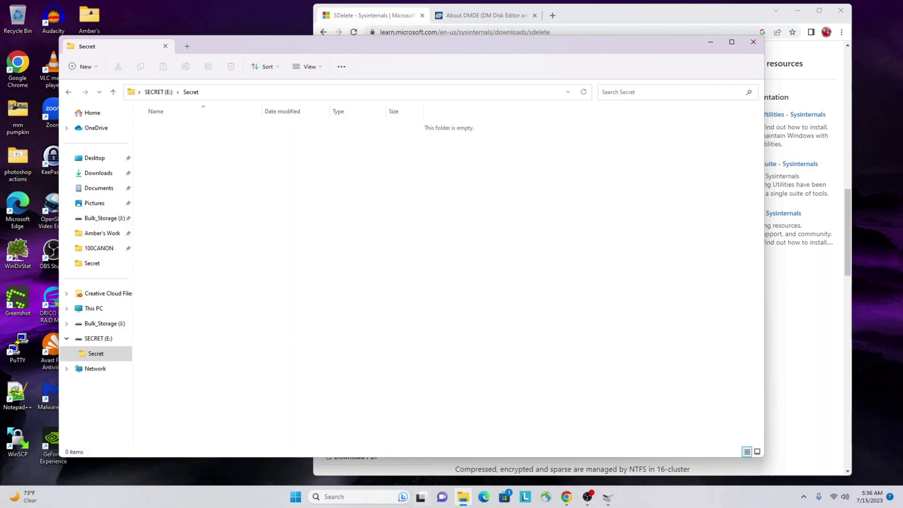
Step: Launch DMDE by searching for 'dmde' in Windows search
left_click(367, 503)
type("dmde")
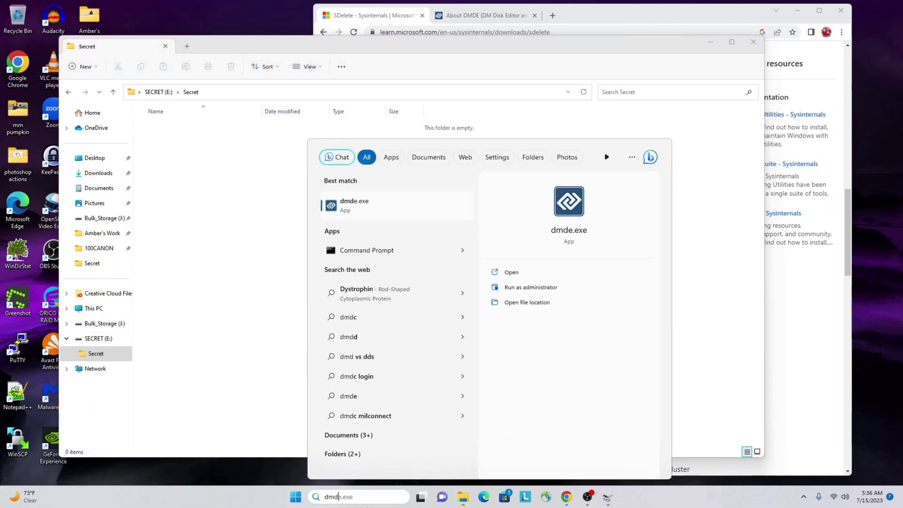
key("Return")
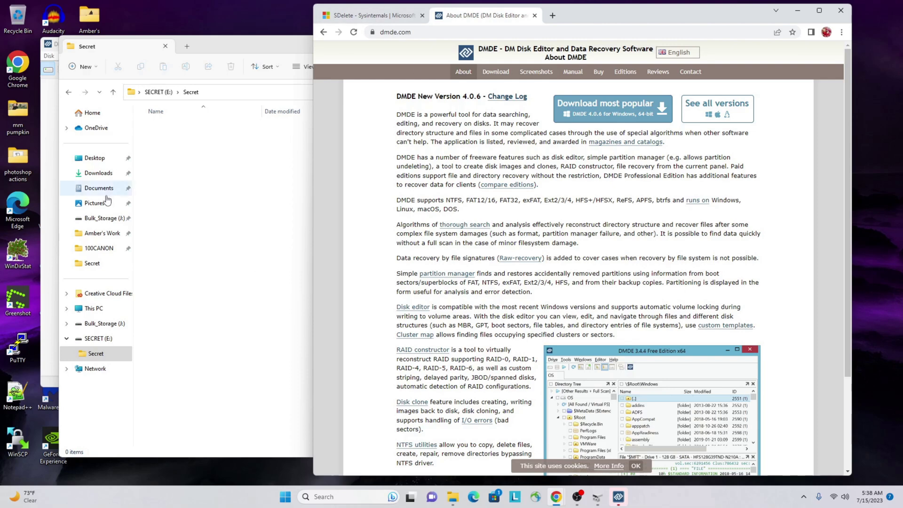
Step: In Select Disk, show logical disks and open the 8.39 MB SECRET volume E:
left_click(49, 224)
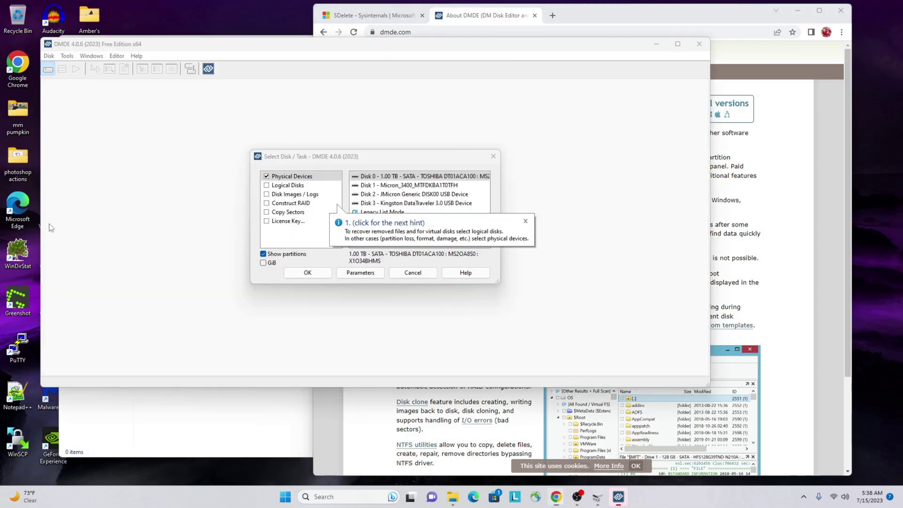
left_click(289, 185)
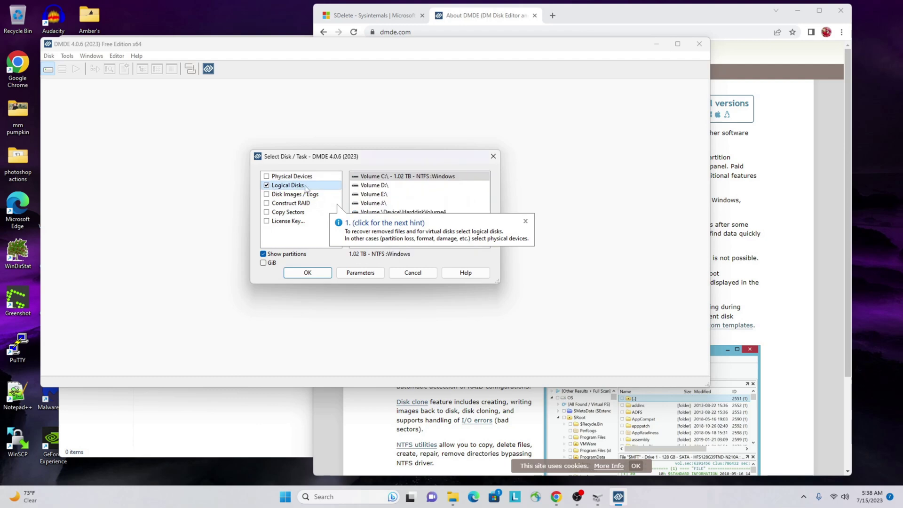
left_click(394, 197)
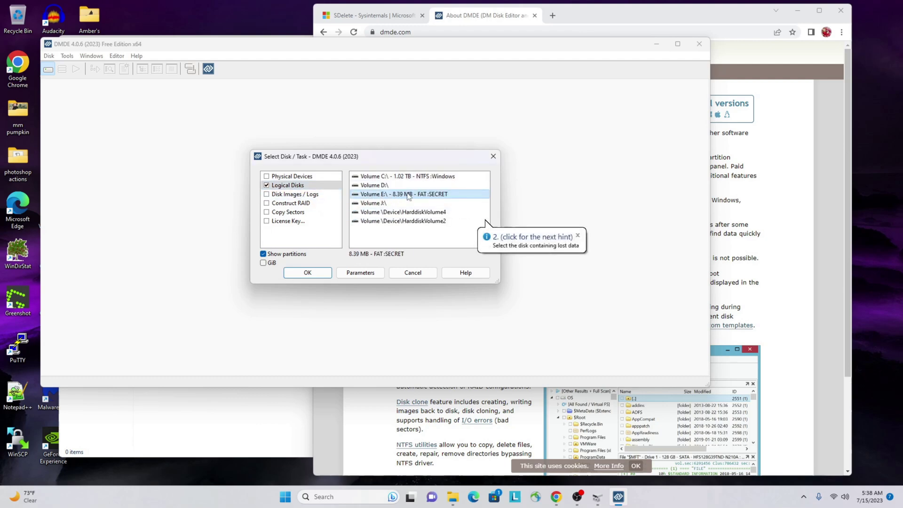
left_click(310, 273)
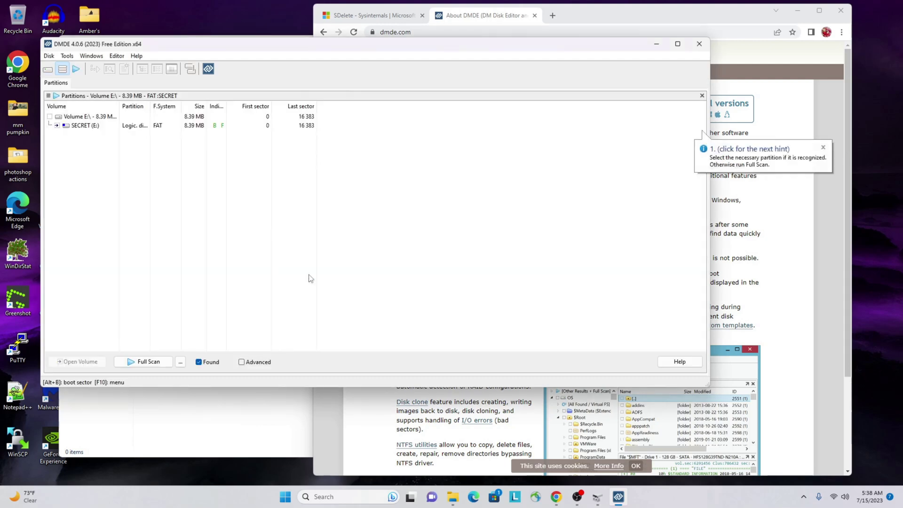
Step: Browse into the Secret folder on SECRET (E:) and select the deleted TopSecret.txt
double_click(75, 126)
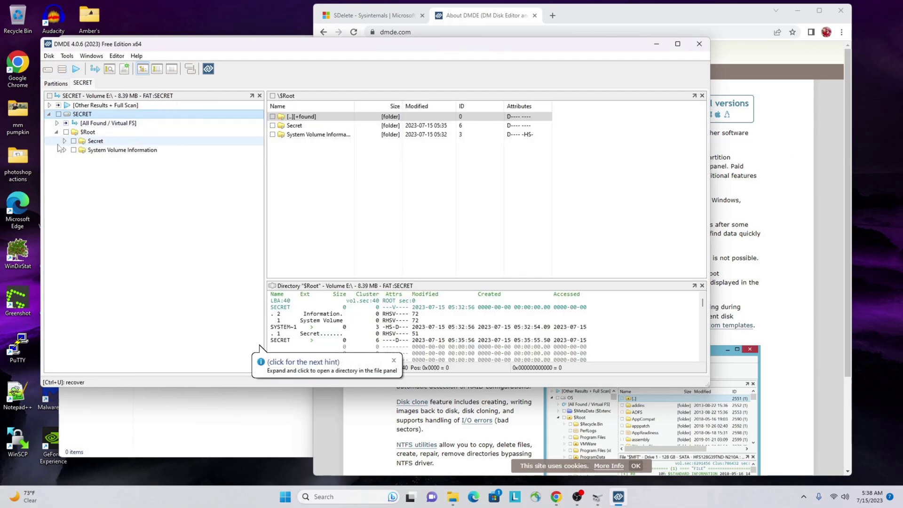
left_click(92, 141)
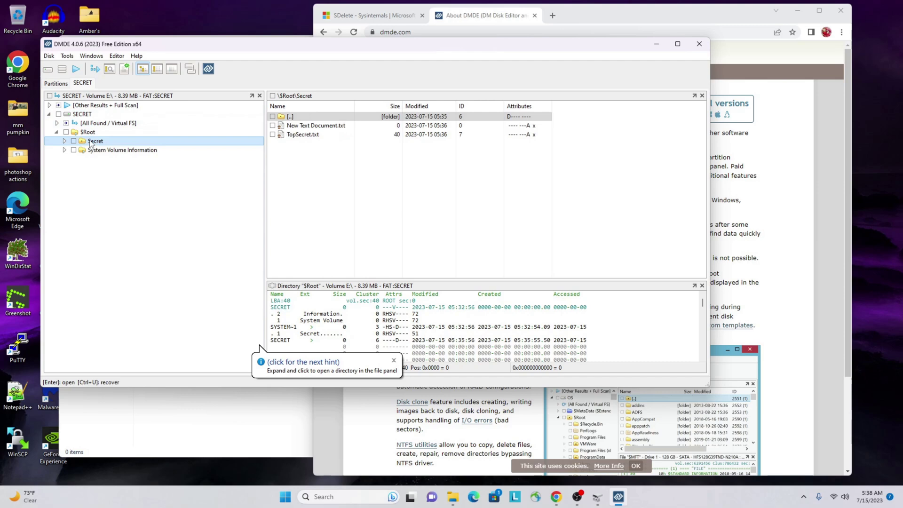
left_click(303, 135)
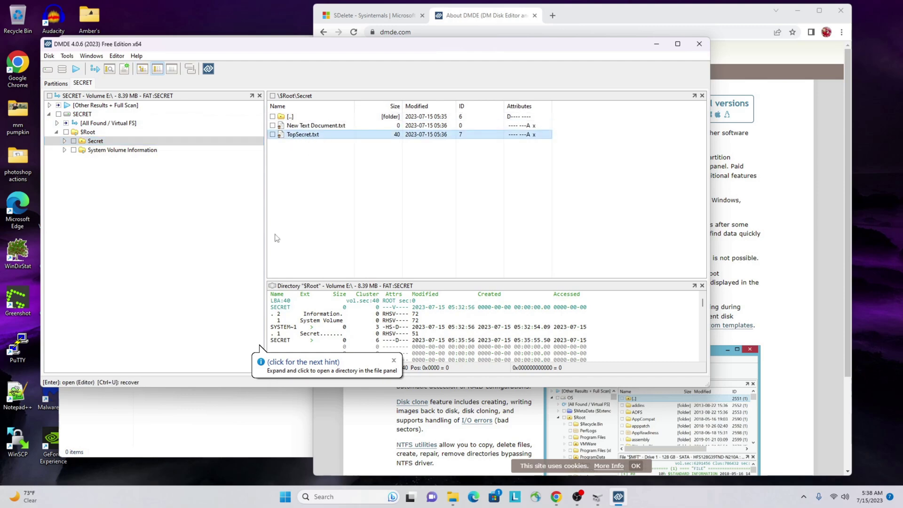
left_click(361, 206)
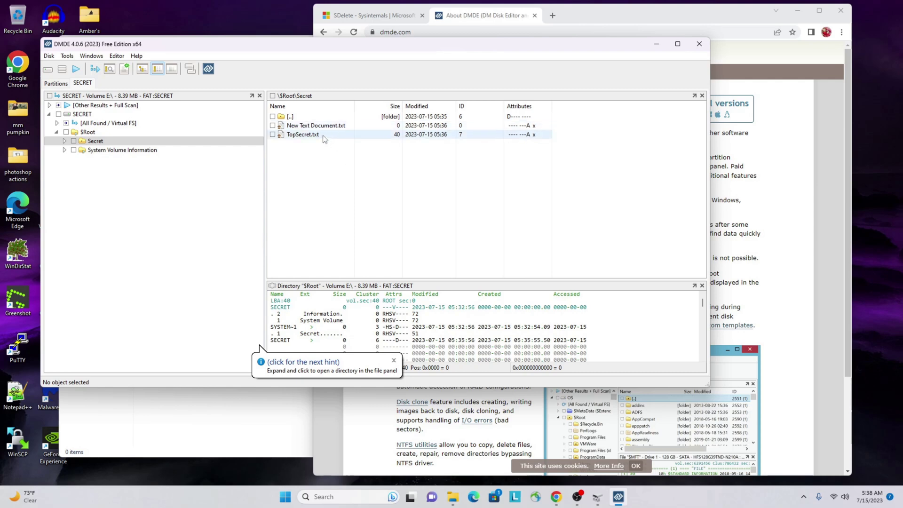
left_click(323, 137)
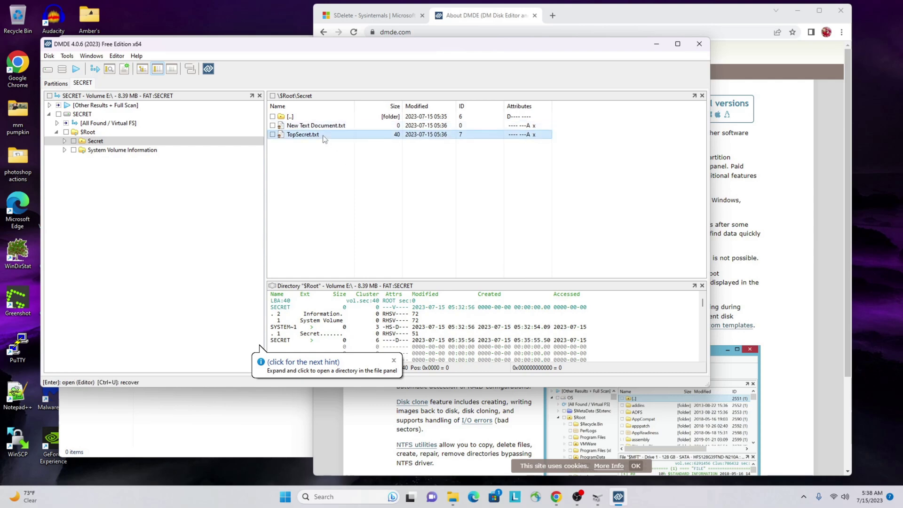
Step: Mark TopSecret.txt in DMDE and start recovering it
left_click(455, 500)
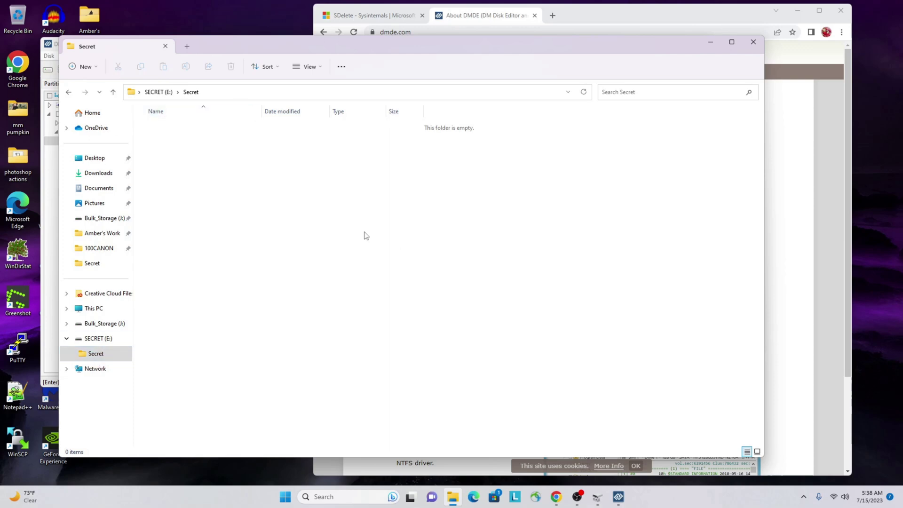
left_click(710, 42)
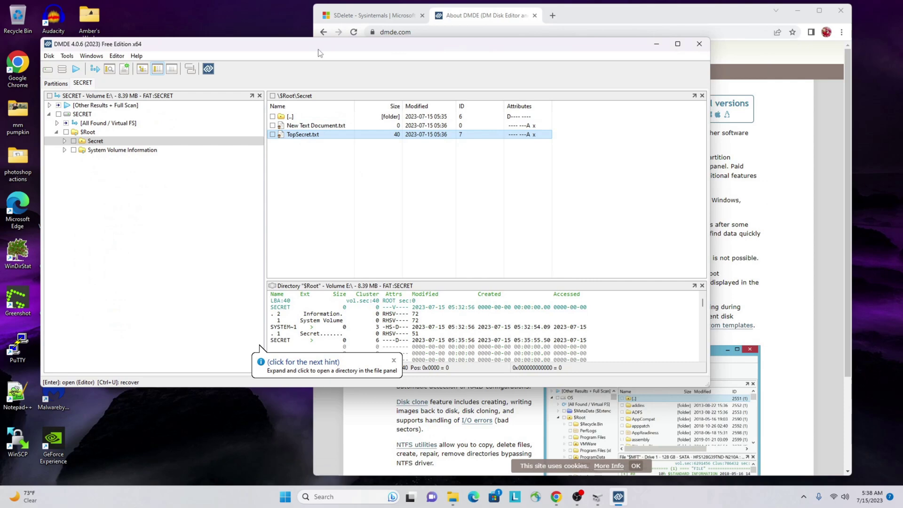
left_click_drag(318, 49, 402, 49)
left_click(356, 133)
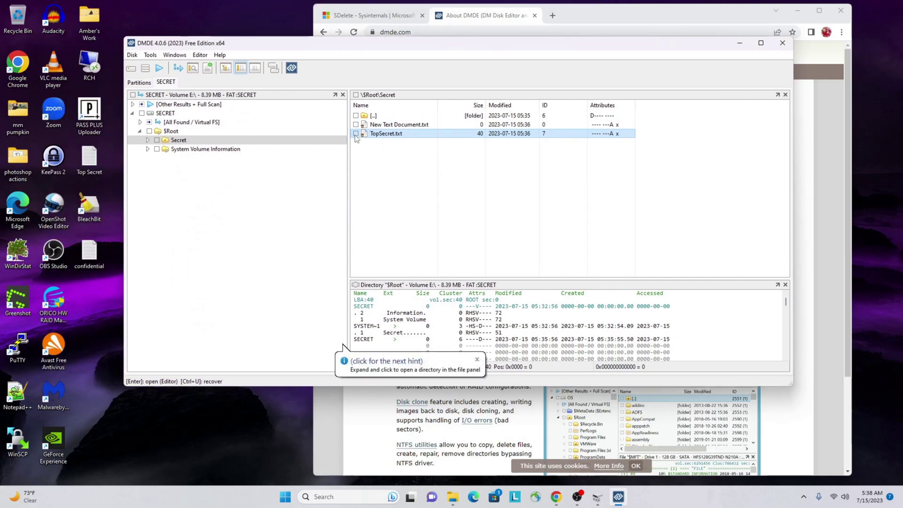
right_click(384, 136)
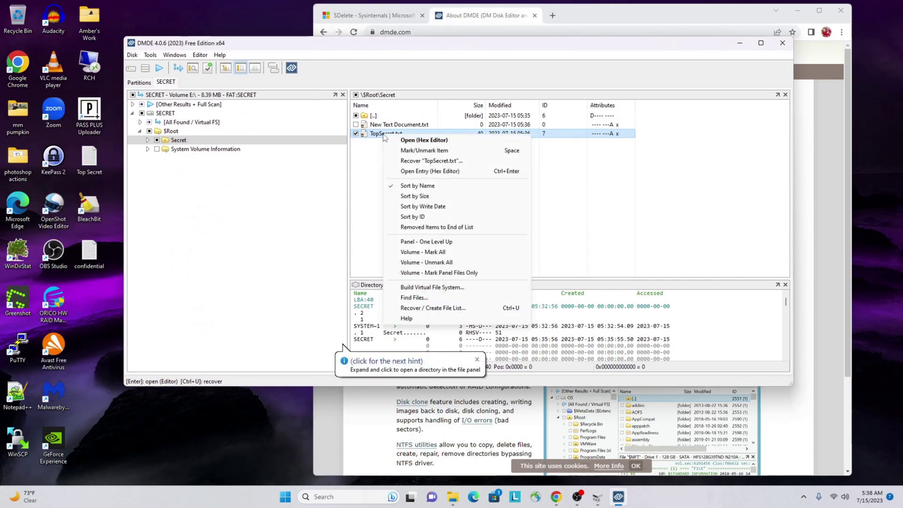
left_click(439, 310)
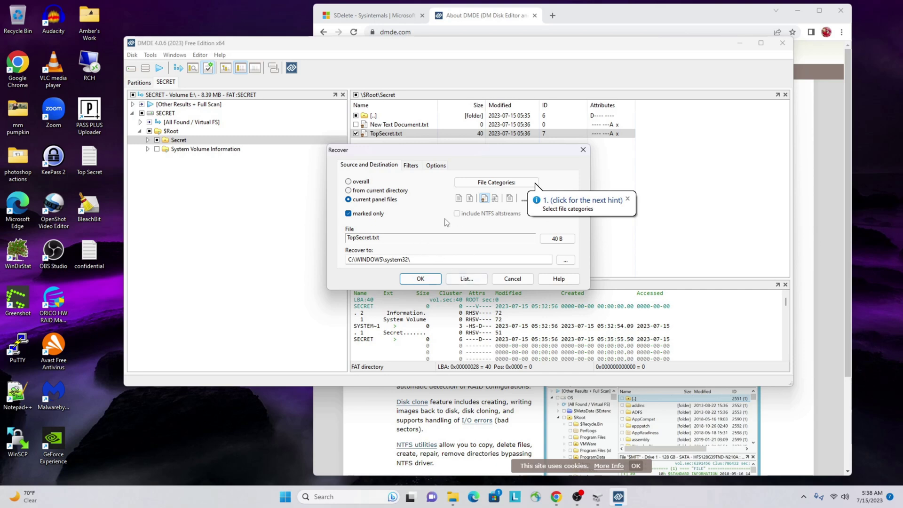
Step: Set the recovery destination to the Desktop and recover TopSecret.txt
left_click(565, 260)
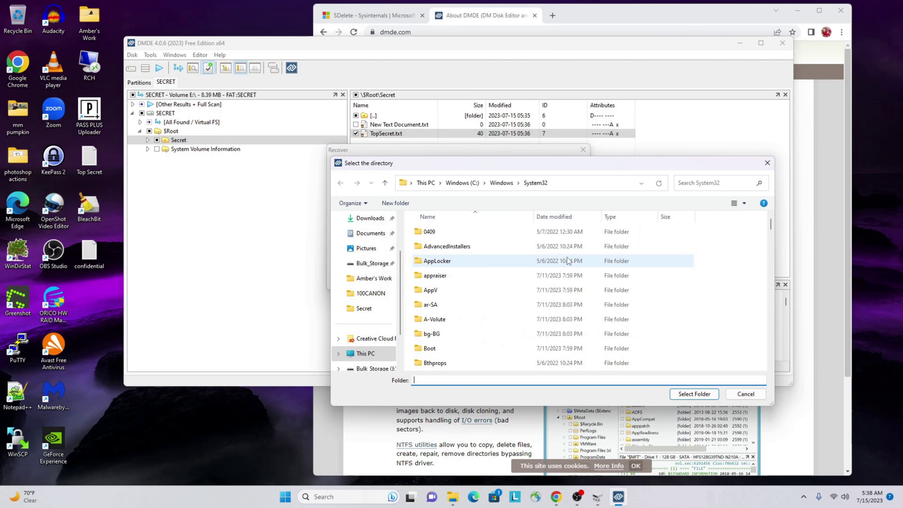
scroll(364, 247, "up", 2)
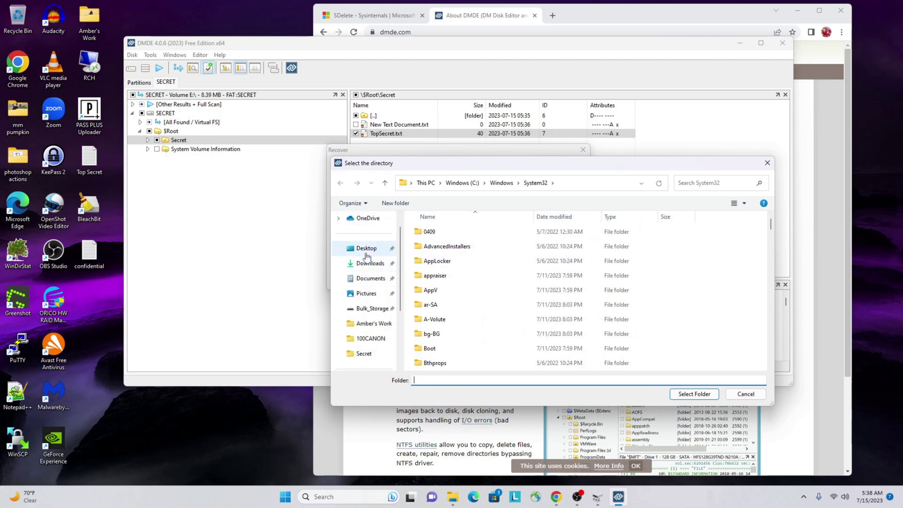
left_click(366, 248)
left_click(694, 394)
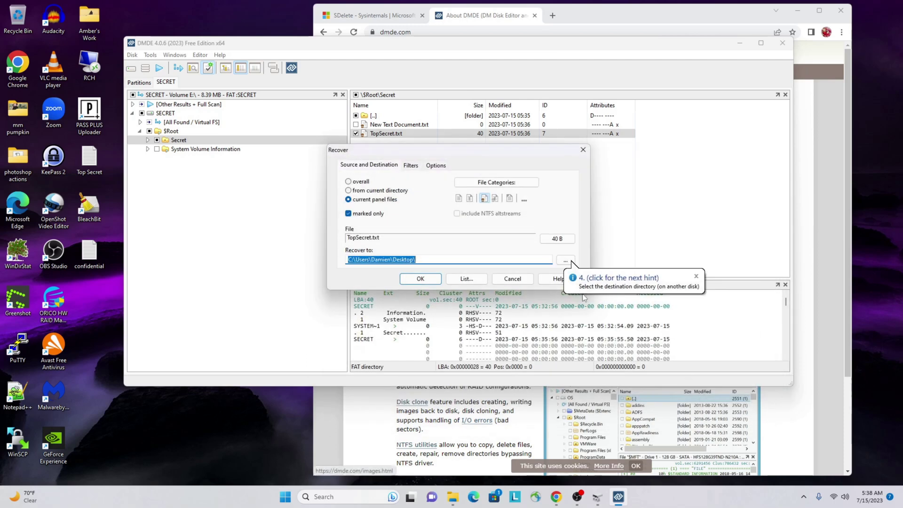
left_click(420, 279)
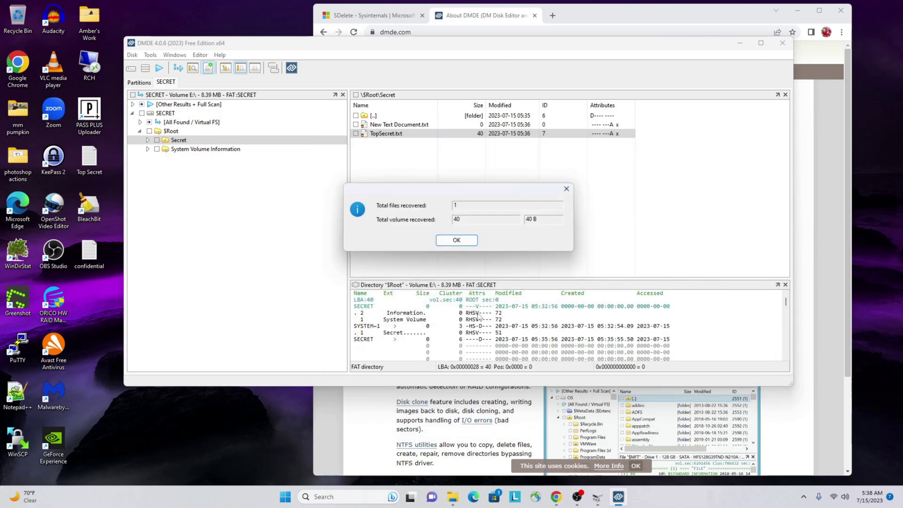
Step: Dismiss the recovery summary, then open and read the recovered TopSecret file on the Desktop
left_click(456, 240)
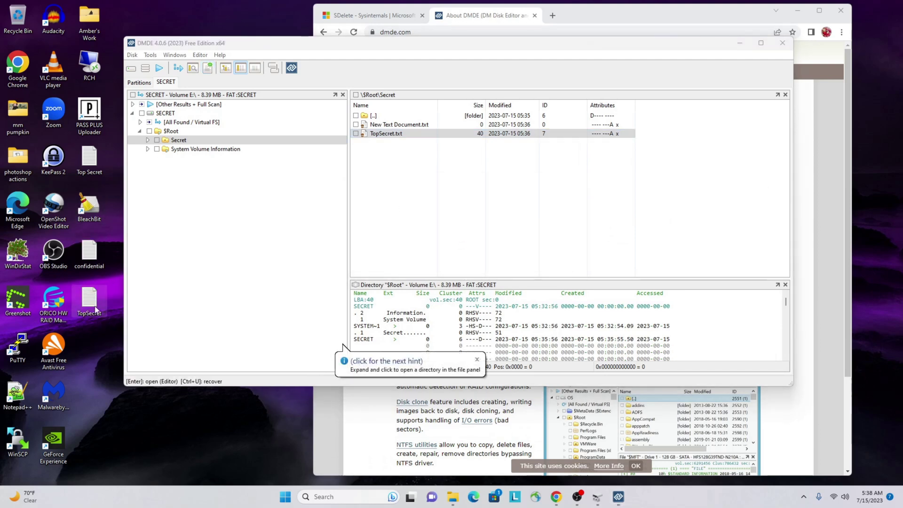
mouse_move(89, 305)
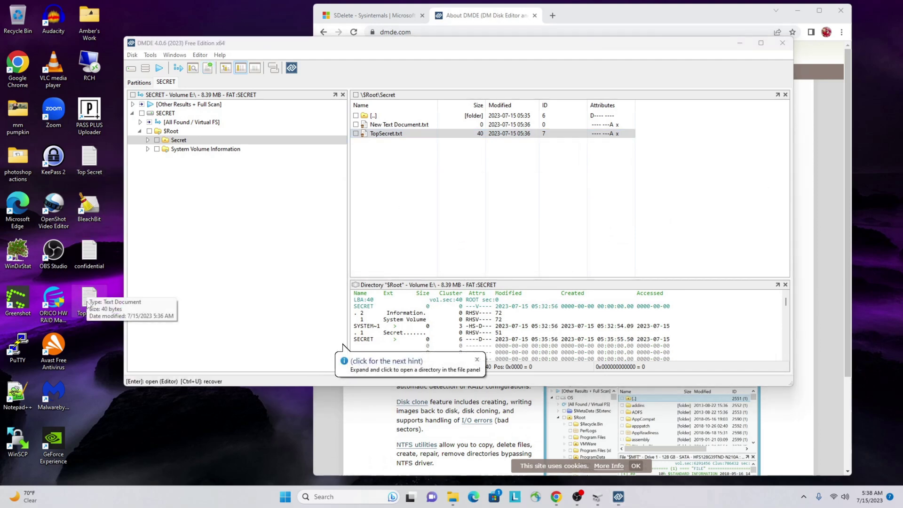
double_click(86, 301)
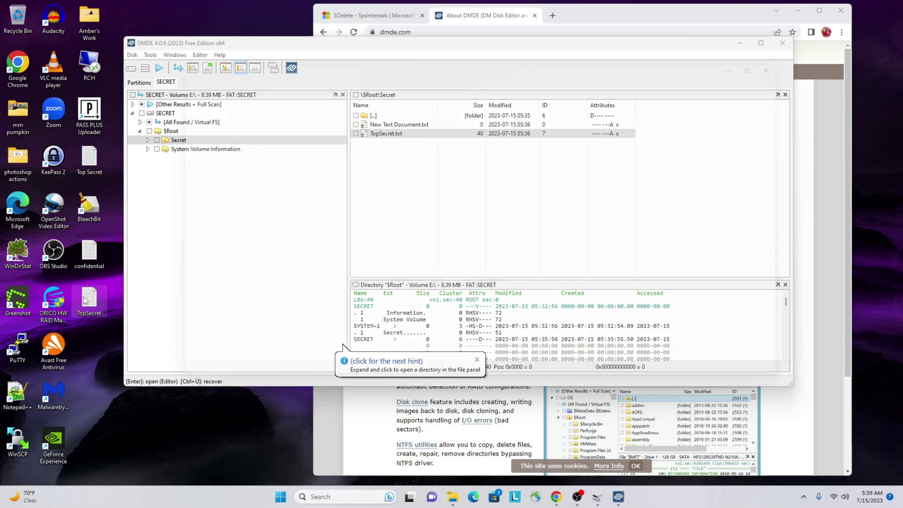
left_click_drag(330, 92, 155, 92)
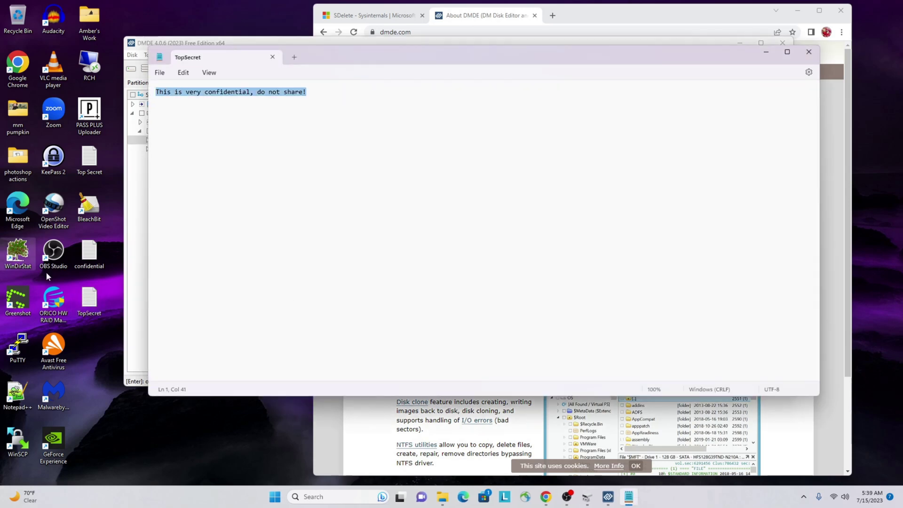
left_click(809, 52)
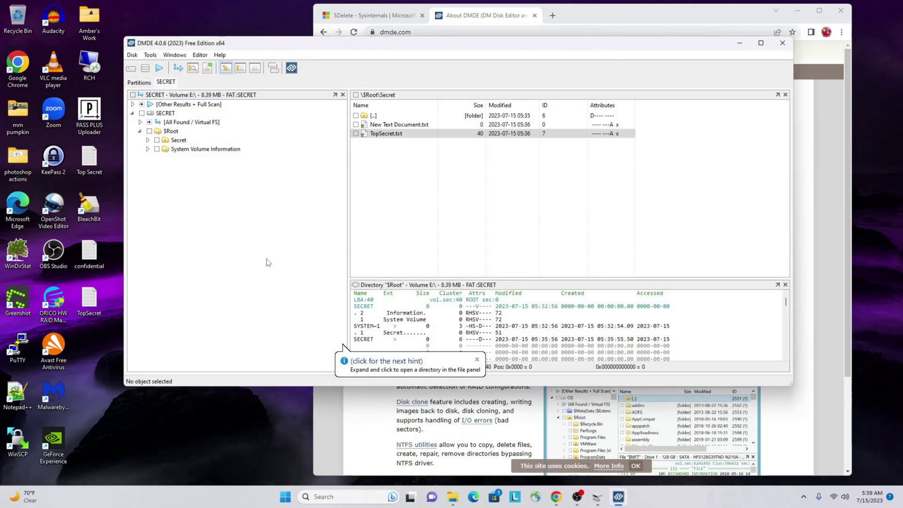
Step: Permanently delete the confidential and TopSecret files from the Desktop
left_click_drag(109, 343, 94, 163)
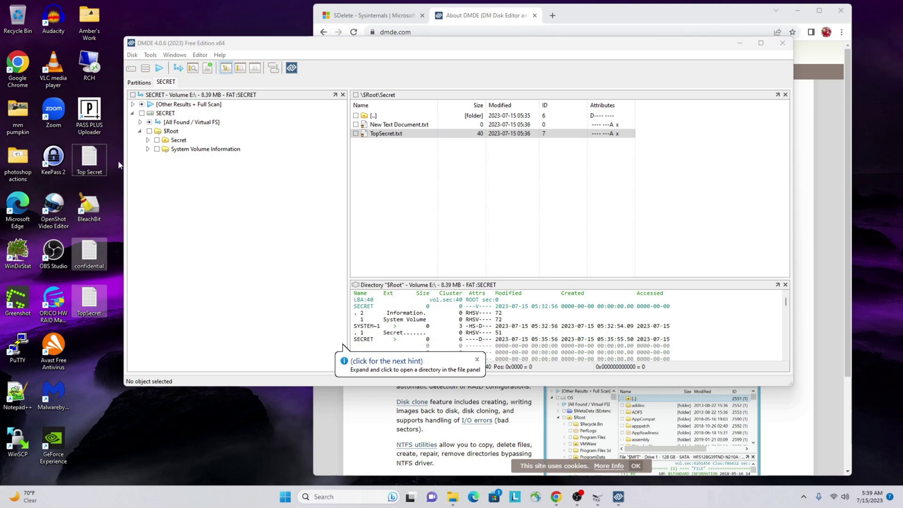
key("shift+Delete")
key("Return")
left_click(447, 177)
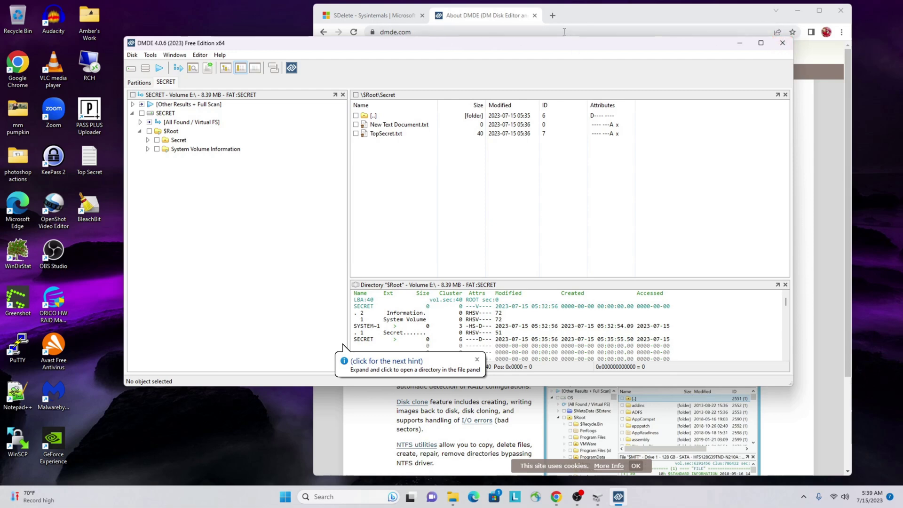
Step: Show the SDelete v2.04 documentation page and scroll back to its title and introduction
left_click(381, 17)
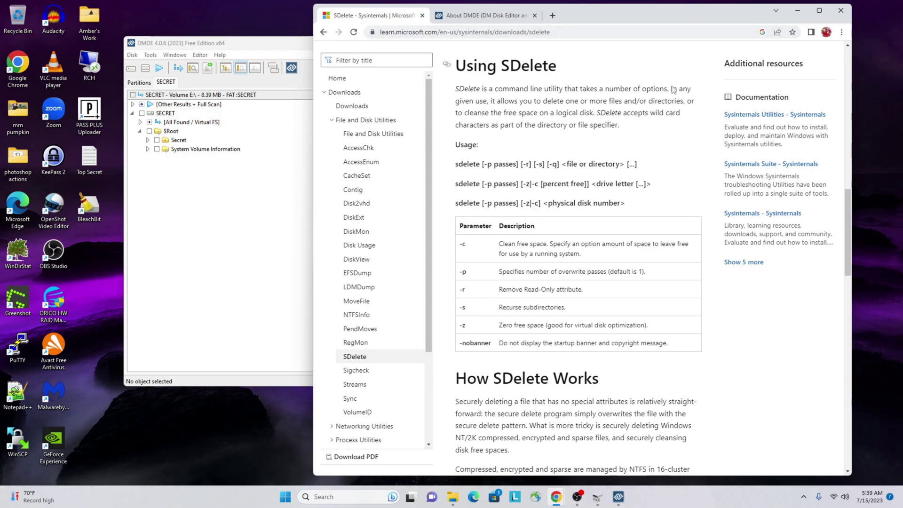
scroll(684, 227, "up", 3)
scroll(684, 227, "up", 1)
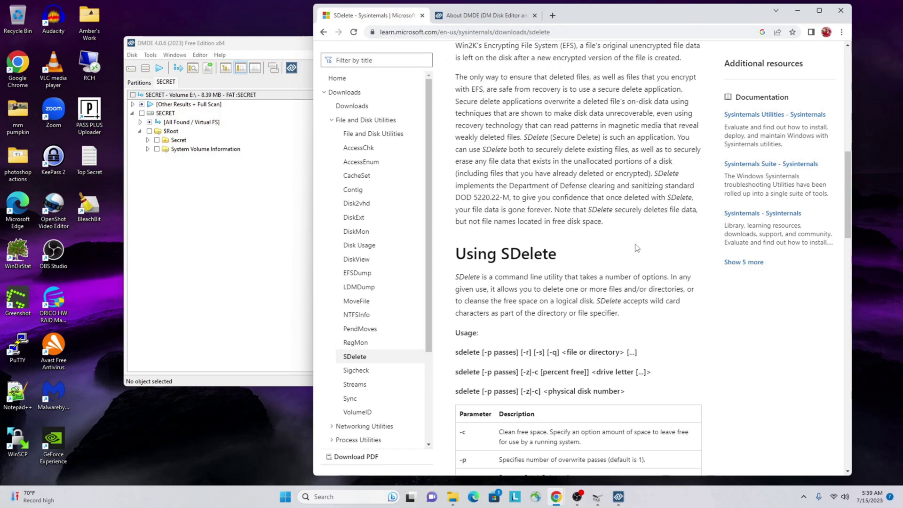
scroll(640, 245, "up", 10)
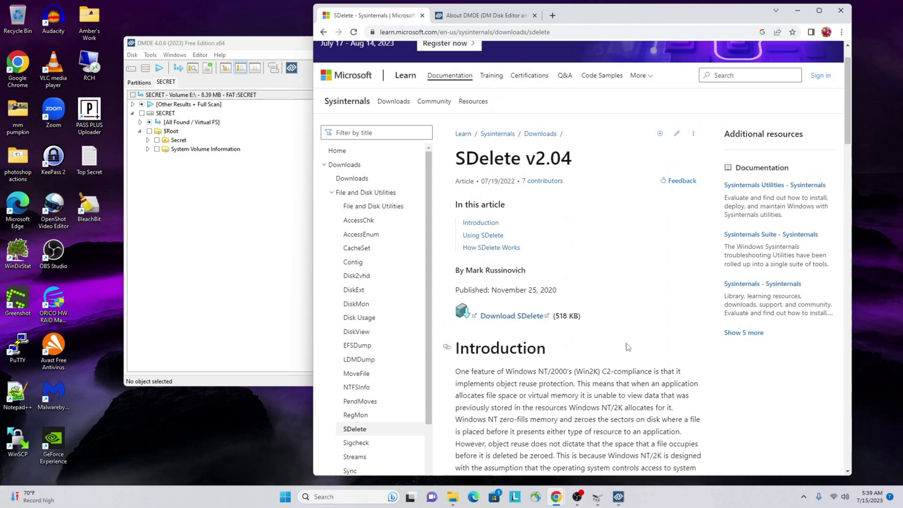
scroll(667, 325, "up", 1)
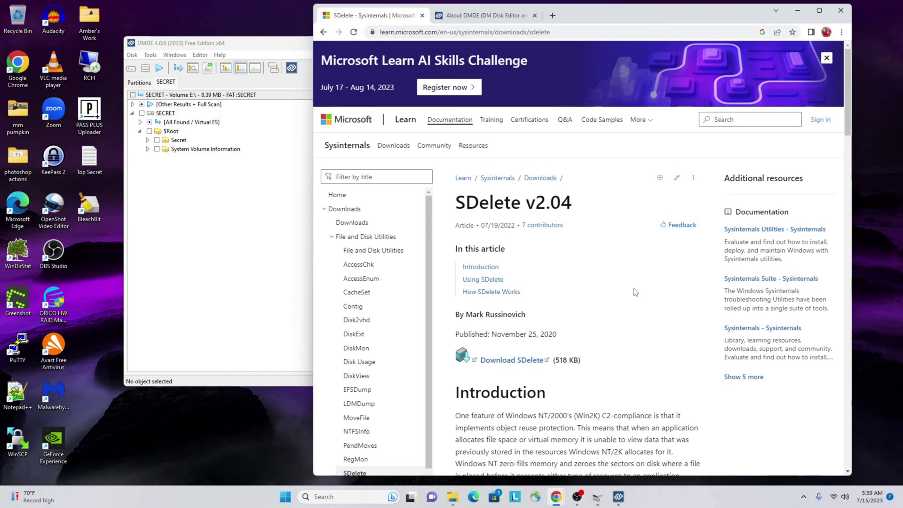
left_click_drag(545, 313, 444, 316)
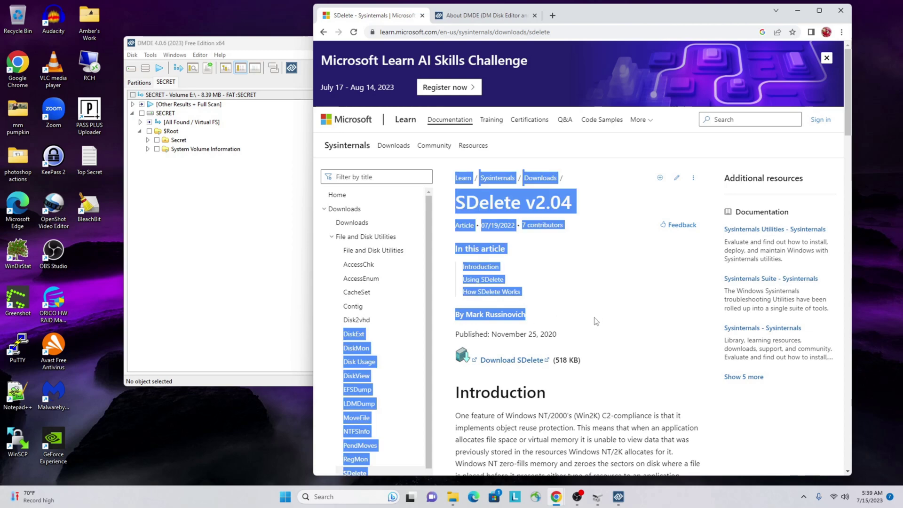
left_click_drag(527, 317, 480, 316)
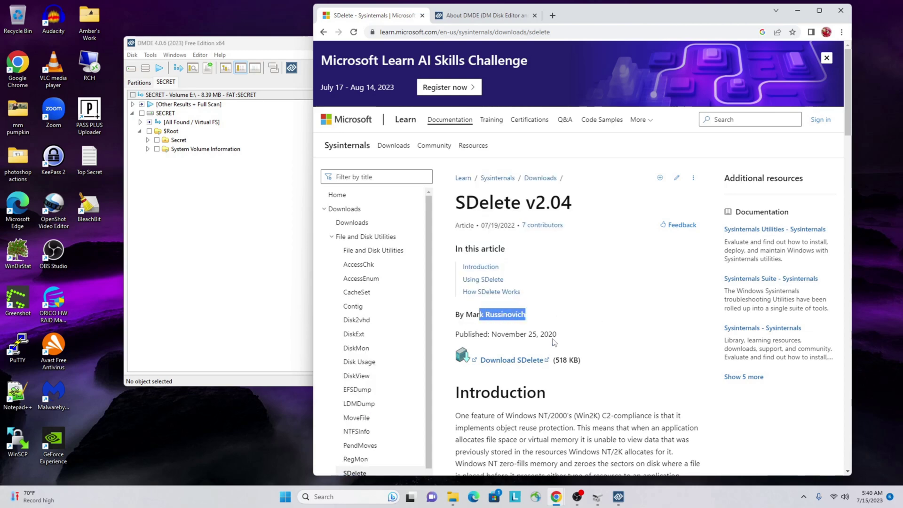
left_click(612, 319)
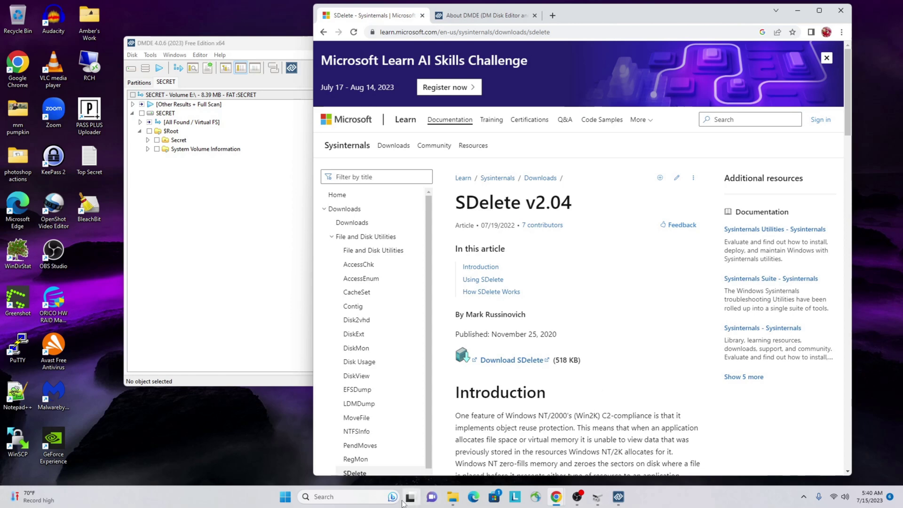
Step: Open an administrator terminal and change into the Downloads\SDelete folder
right_click(286, 497)
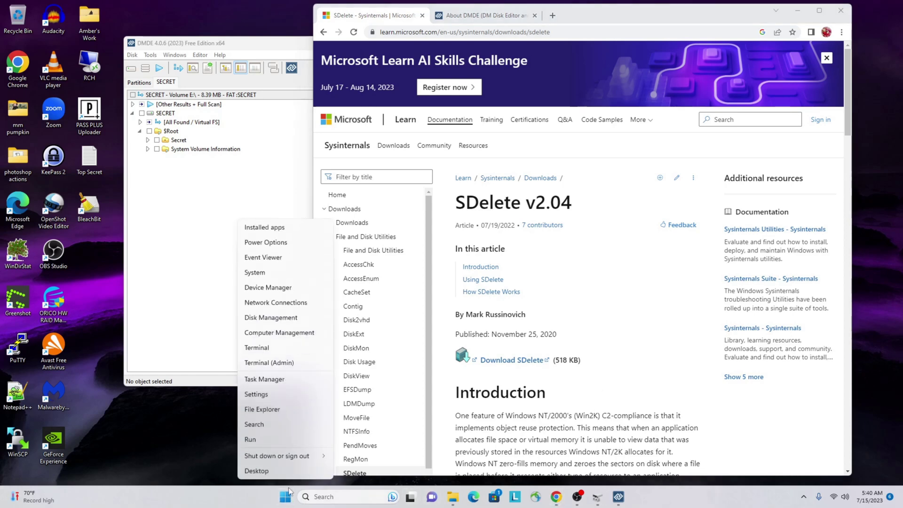
left_click(289, 363)
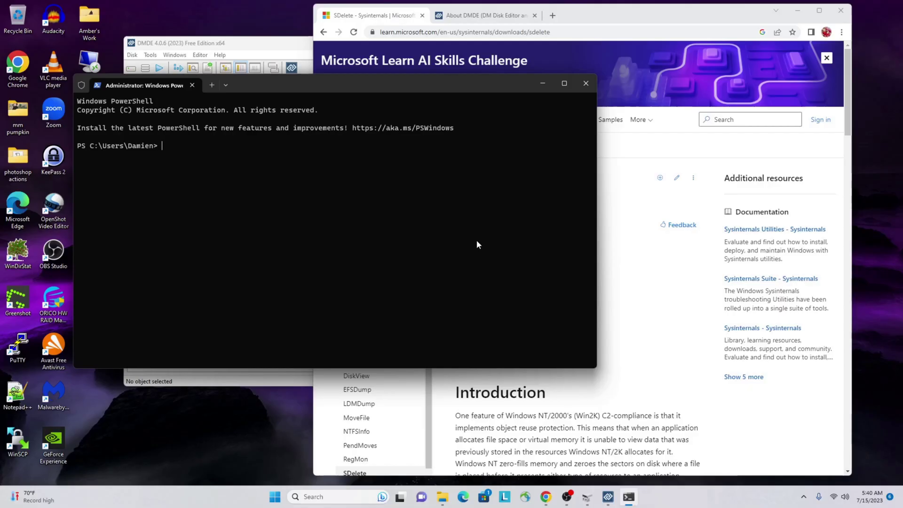
type("cd c:")
type("\\")
key("BackSpace")
key("BackSpace")
key("BackSpace")
type("dow")
key("Tab")
type("sd")
key("Tab")
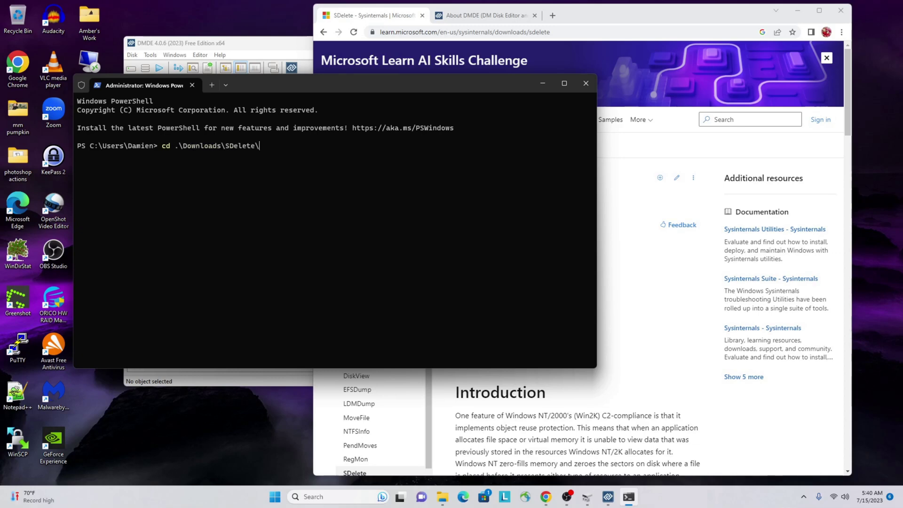
key("Return")
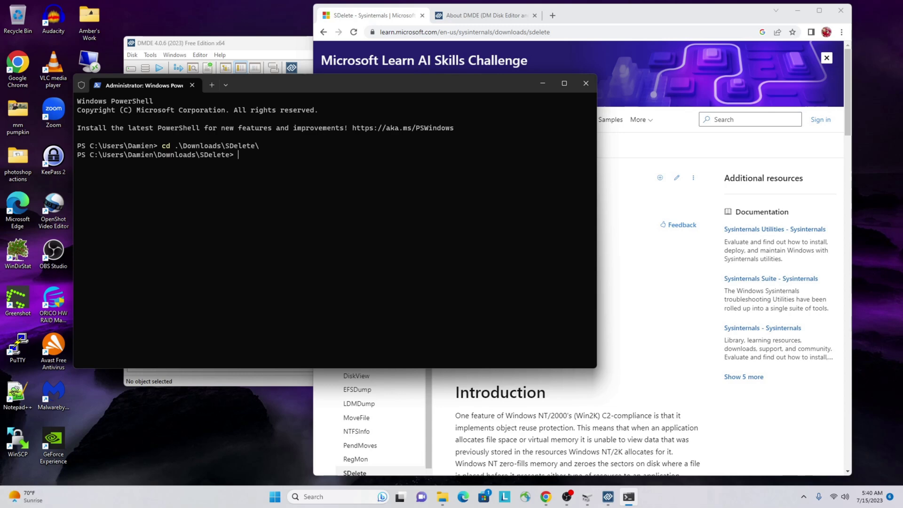
Step: Run .\sdelete.exe /? to display SDelete's usage help
type("sd")
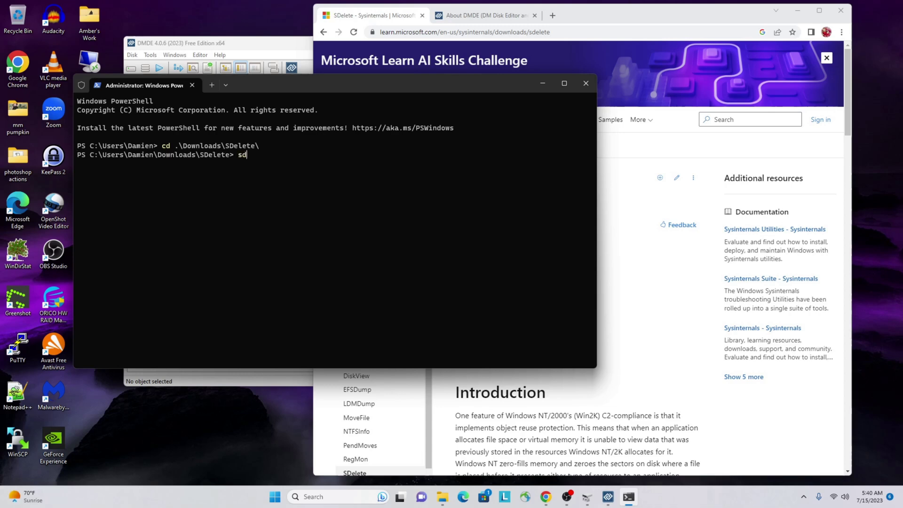
key("Tab")
type("/")
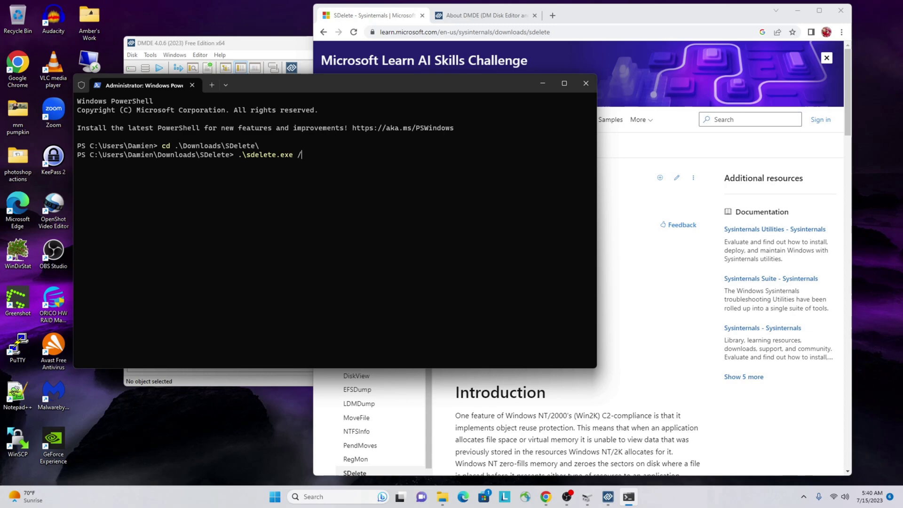
type("?")
key("Return")
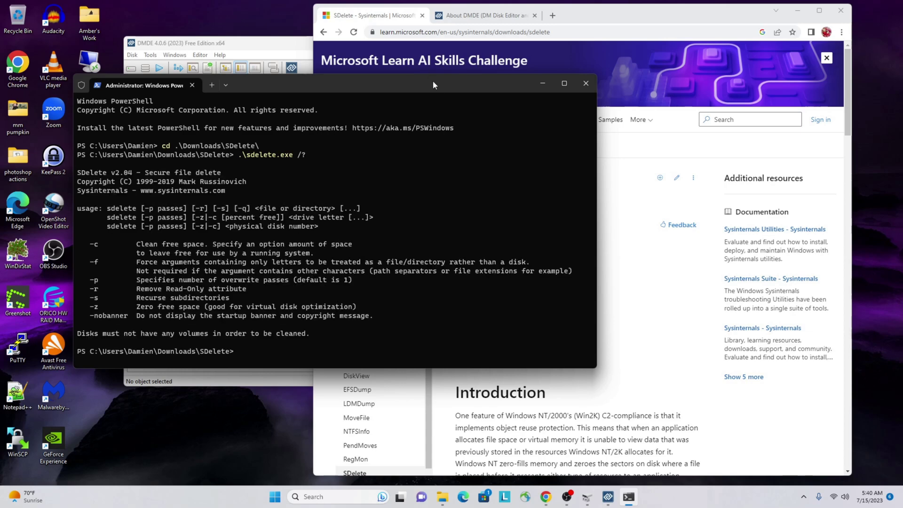
left_click_drag(433, 81, 462, 72)
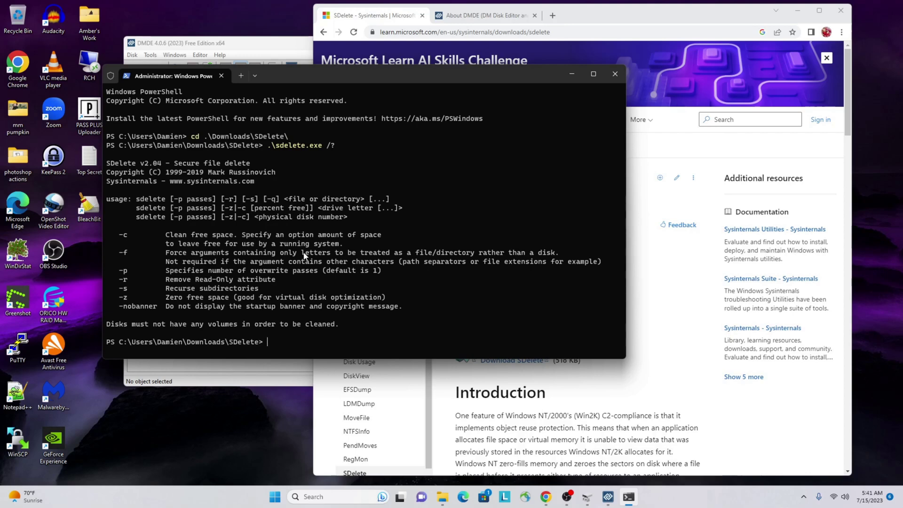
Step: Run sdelete.exe -r -s E:\Secret to securely delete the Secret folder
type("sd")
key("Tab")
type("-r -s e:\\")
left_click(442, 497)
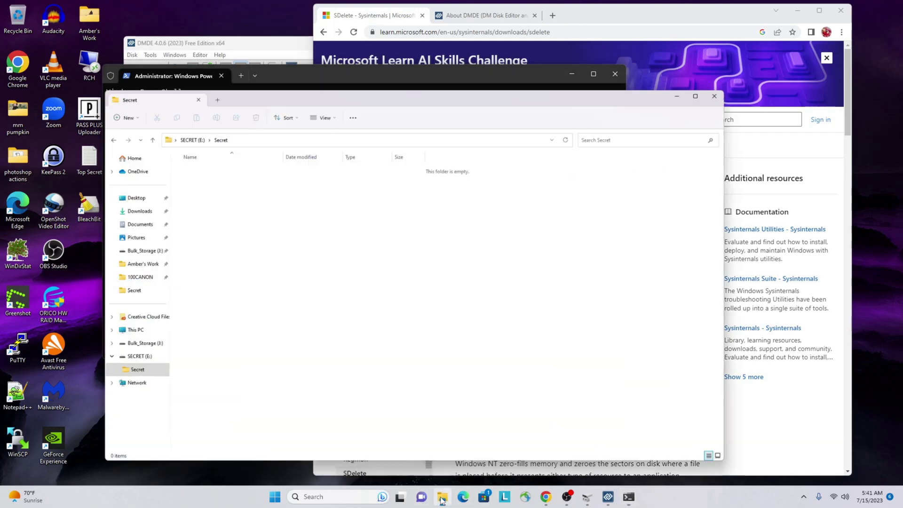
left_click(172, 93)
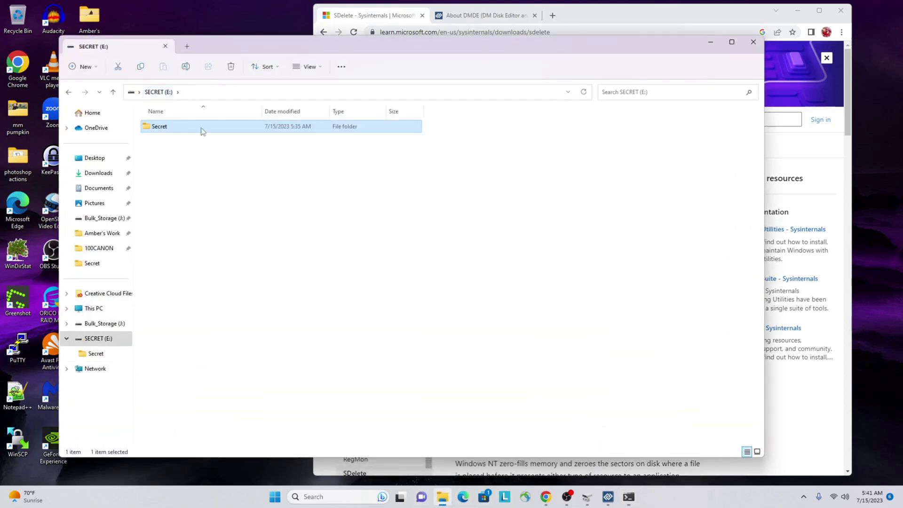
left_click(707, 44)
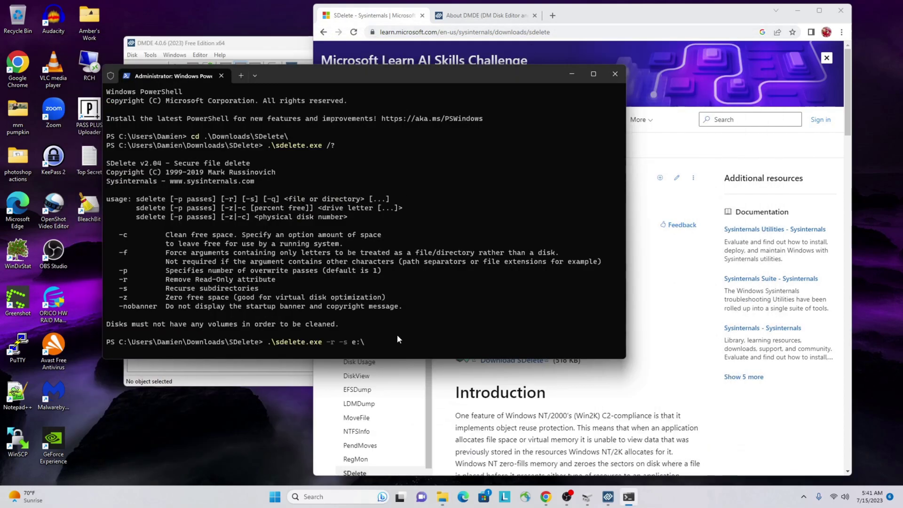
type("Se")
key("Tab")
key("BackSpace")
key("Return")
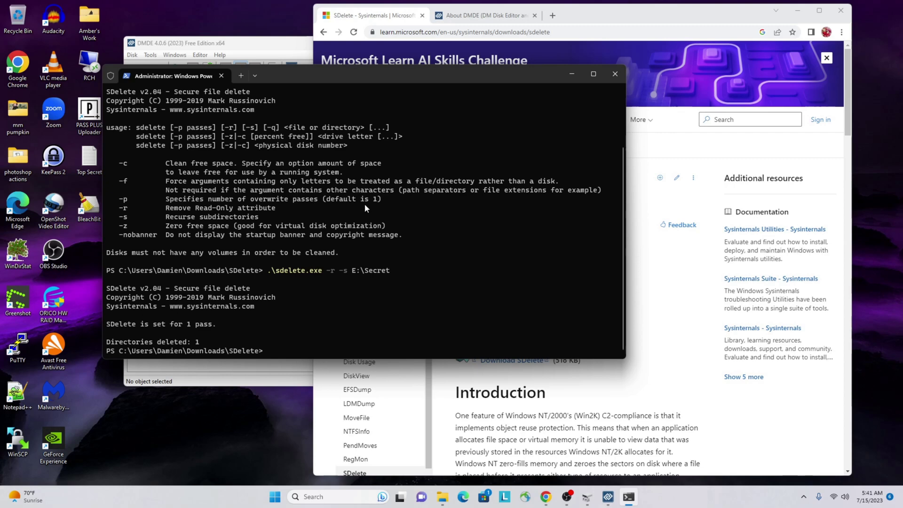
Step: Recall the last SDelete command and change it to .\sdelete.exe -r -c -z E:\
key("Up")
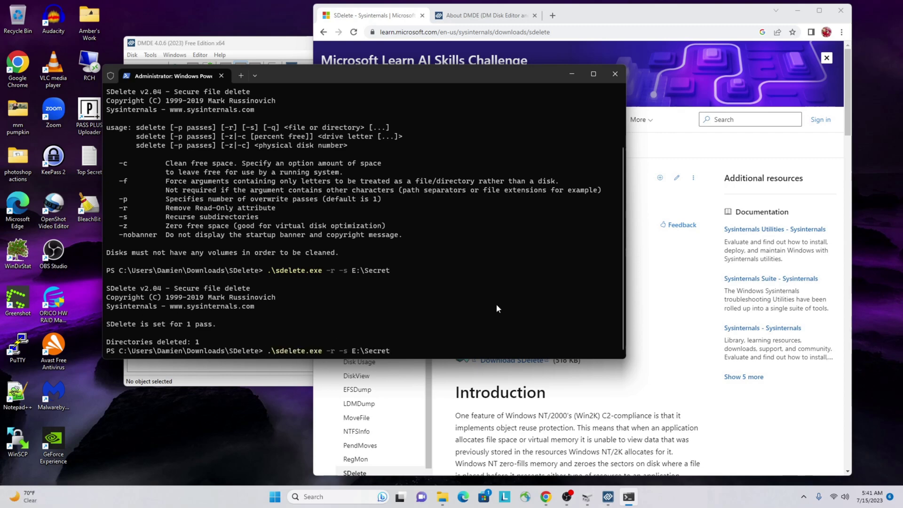
key("Left")
key("Left")
key("Left")
key("Left")
key("Left")
key("Left")
key("Left")
key("Left")
key("Left")
key("BackSpace")
key("BackSpace")
type("c -z")
key("BackSpace")
key("BackSpace")
key("BackSpace")
key("BackSpace")
key("BackSpace")
key("BackSpace")
key("BackSpace")
Step: Create a new text document named doNotDeleteMe on the SECRET (E:) drive
left_click(443, 498)
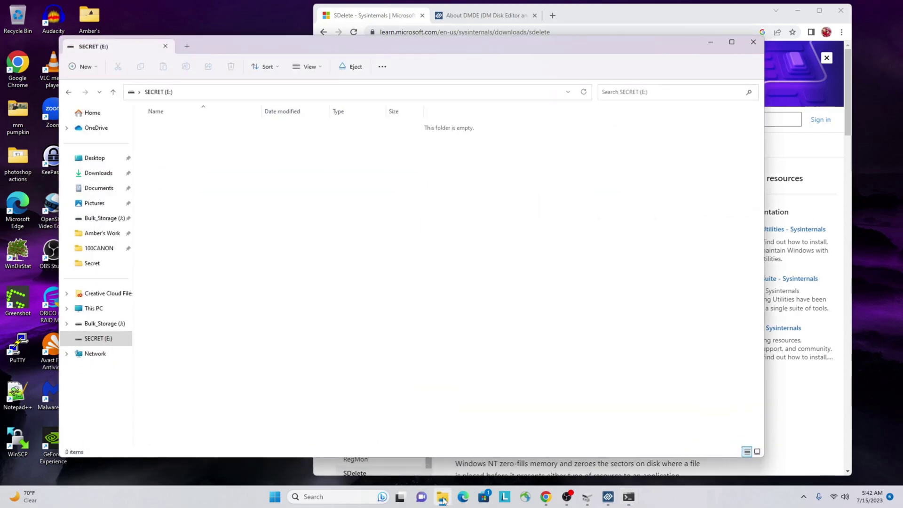
right_click(354, 212)
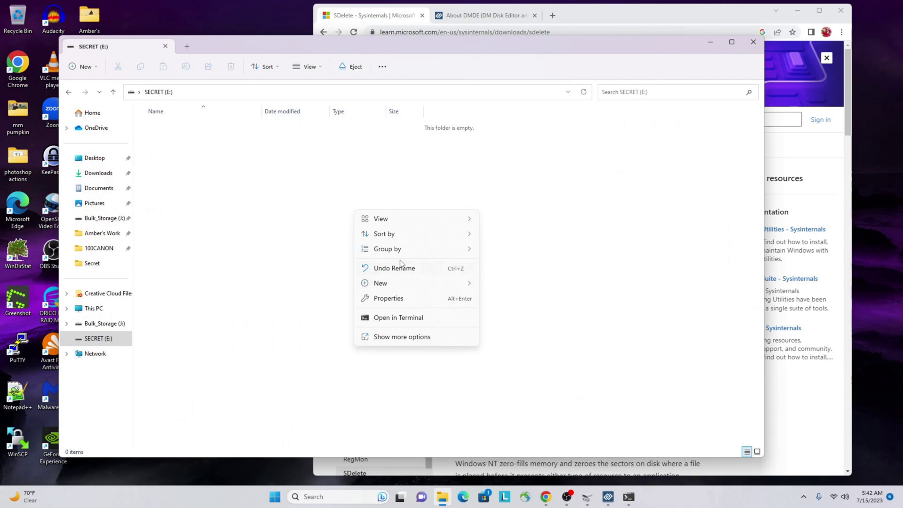
mouse_move(395, 283)
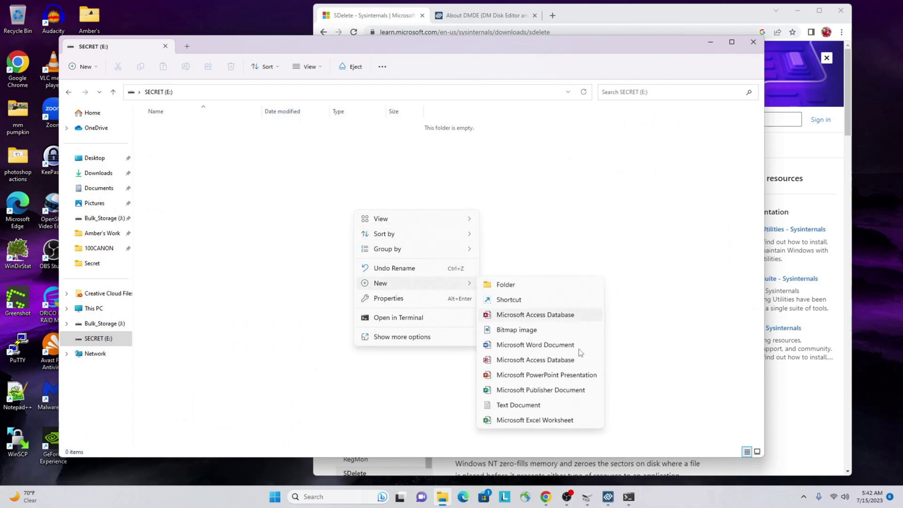
left_click(519, 405)
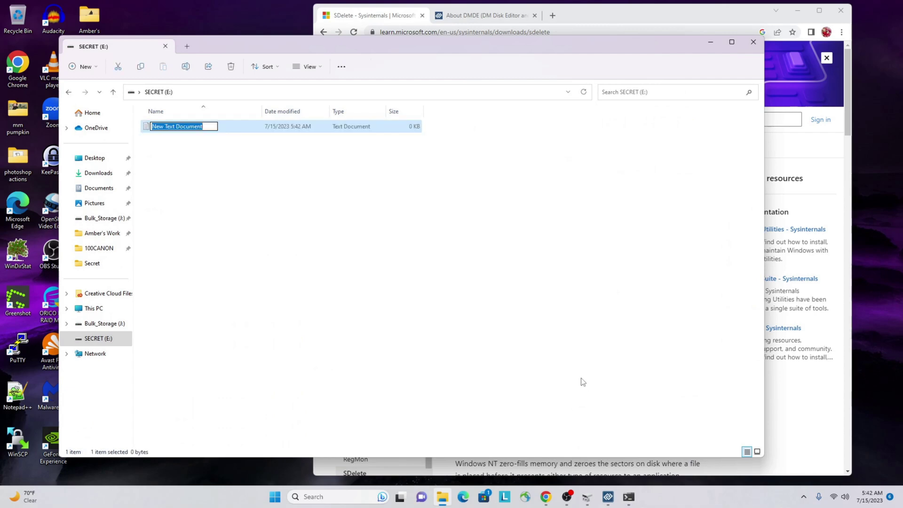
type("doNotDeleteMe")
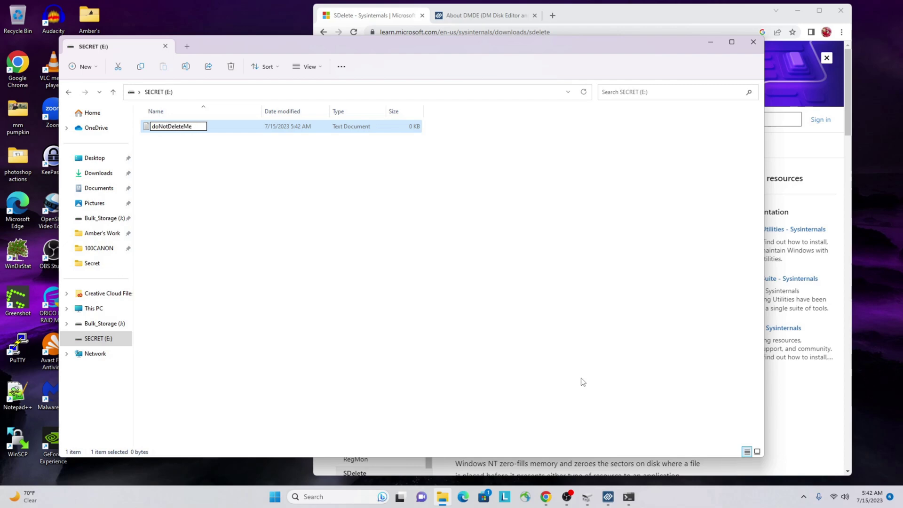
key("Return")
key("Return")
Step: Write "I'm innocent, please do not nuke me. :-) Have a nice day." in the file and save it
type("I'm i")
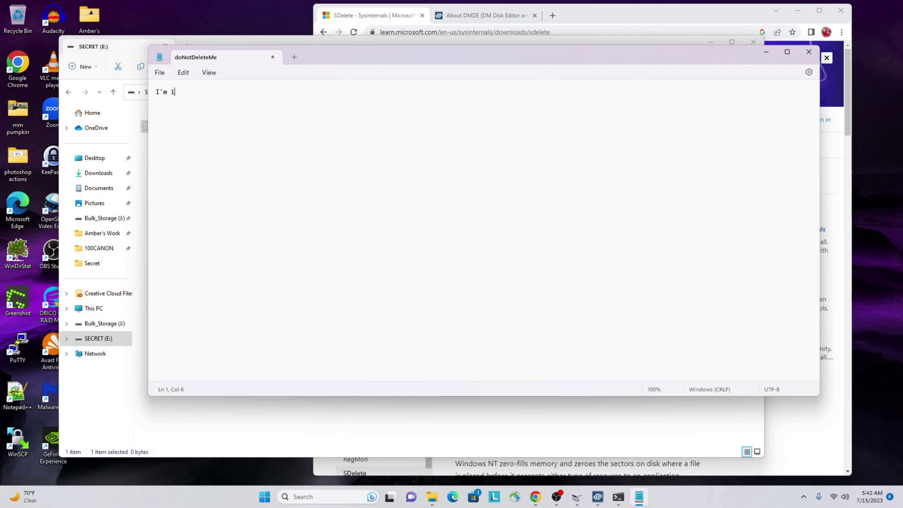
type("nnocent, please do not nuke me")
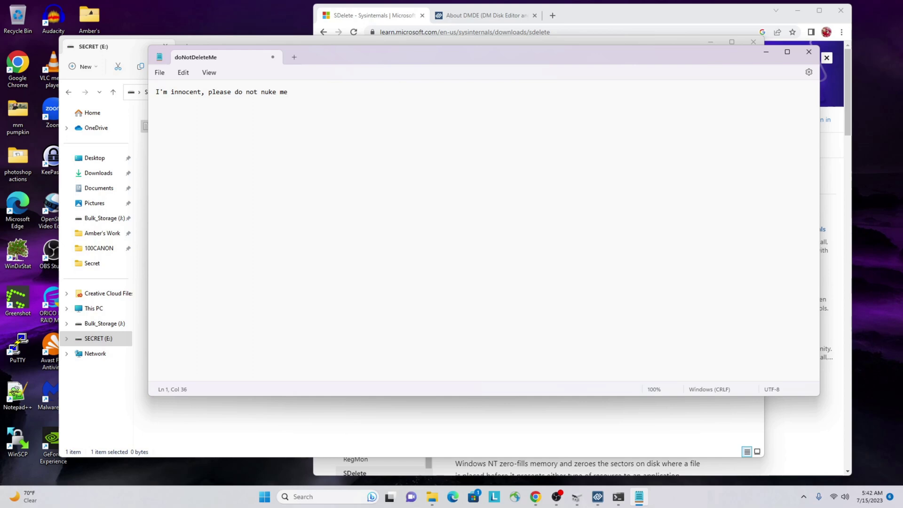
type(". :-)  Have a nice day.")
key("alt+F4")
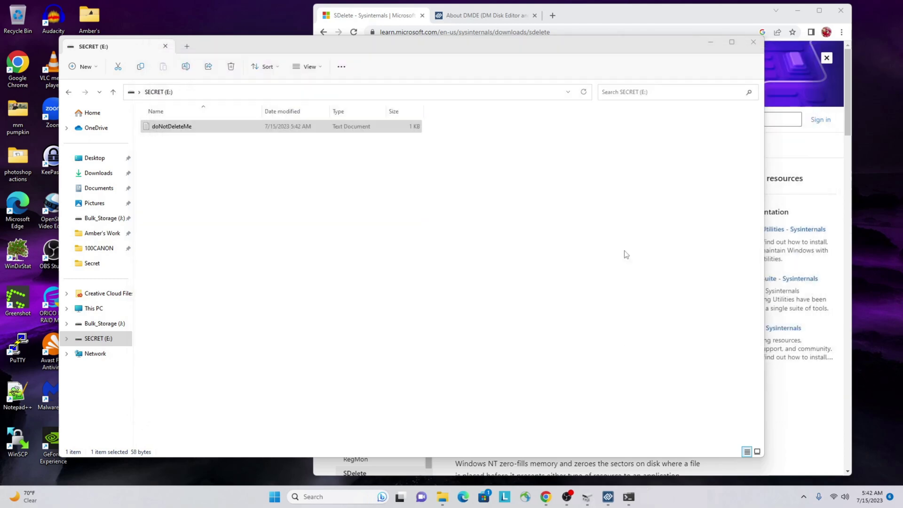
left_click(278, 213)
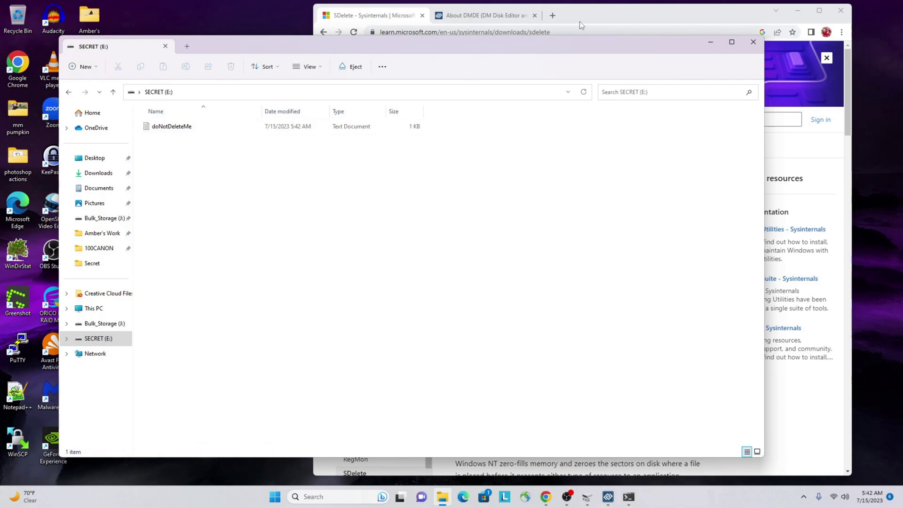
Step: Run the SDelete command to clean and zero the free space on E:\
left_click(711, 43)
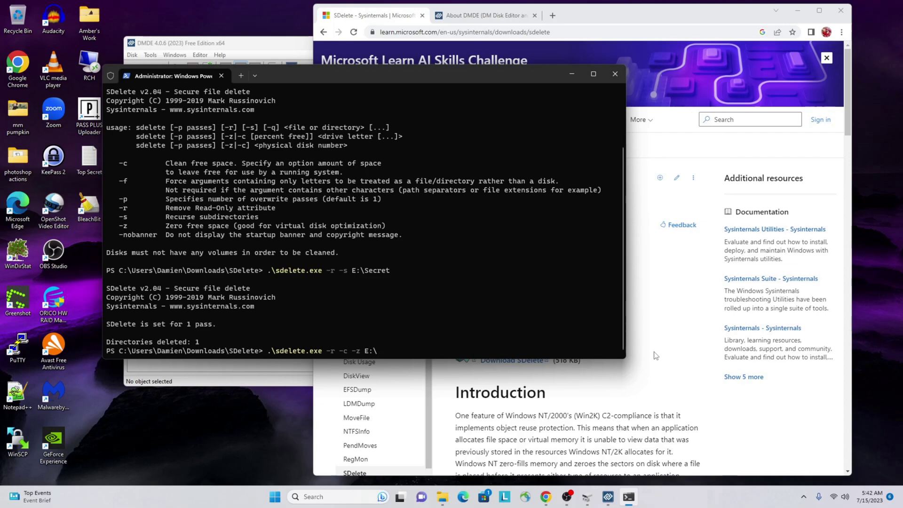
key("Return")
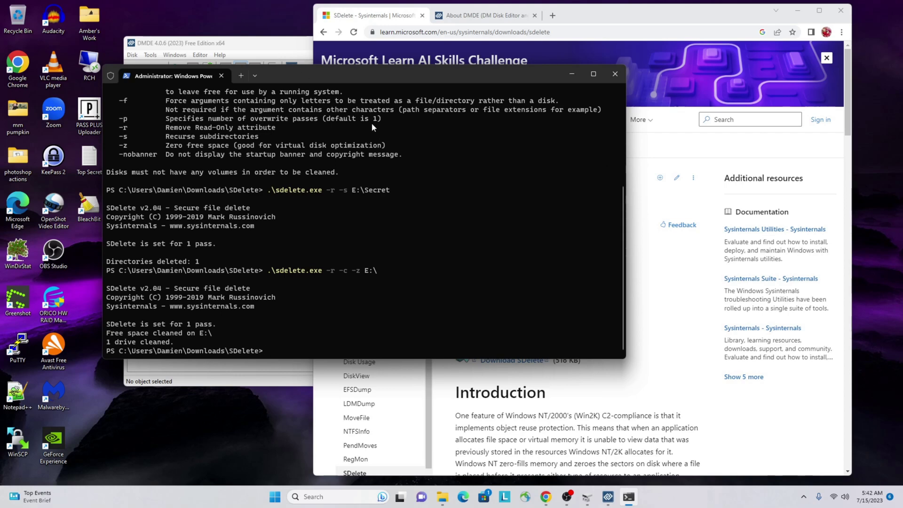
Step: Quit DMDE and relaunch it from Windows search
left_click(225, 43)
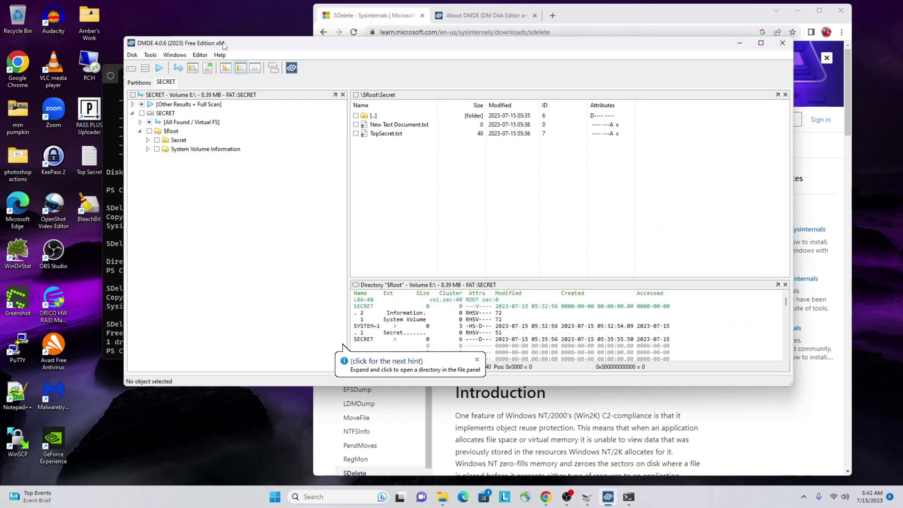
left_click(783, 42)
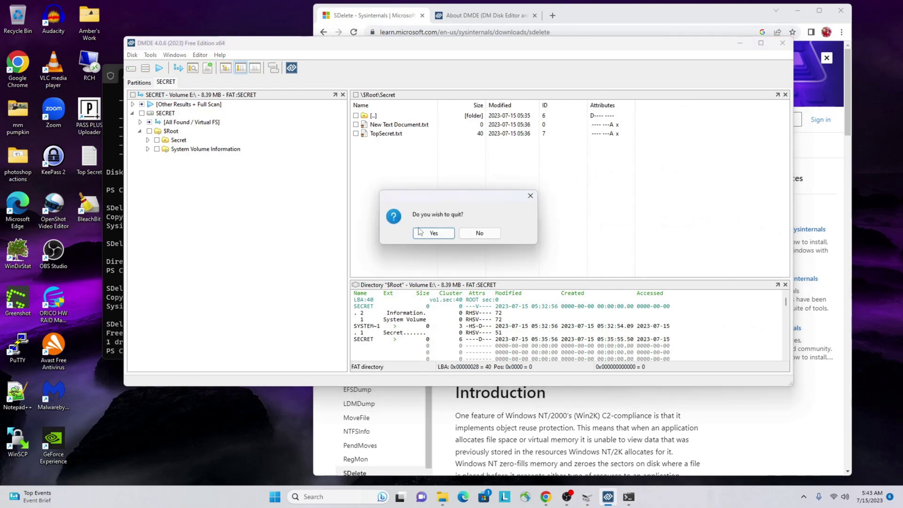
left_click(430, 238)
left_click(356, 494)
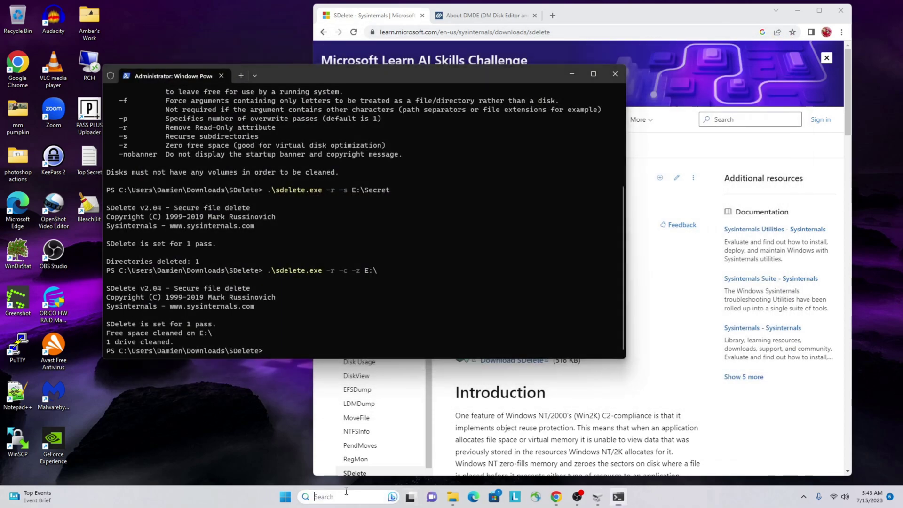
type("dmd")
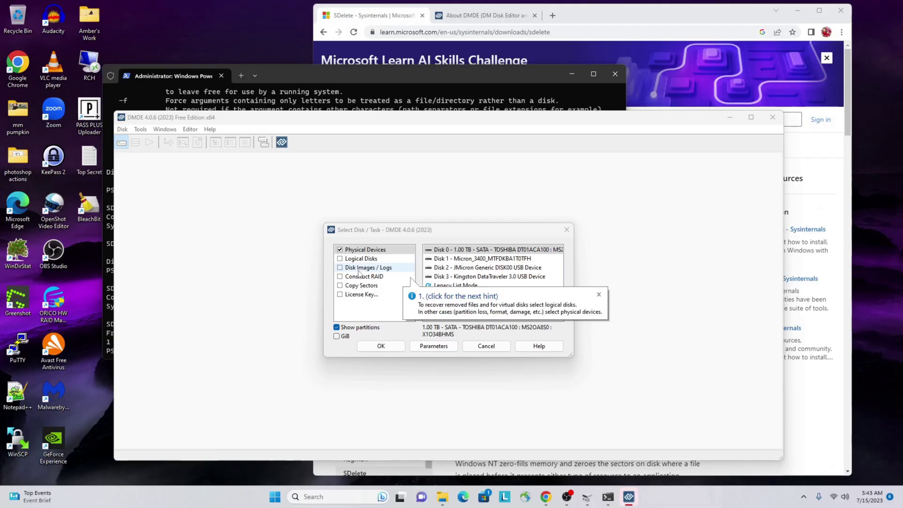
Step: Open logical volume E:\ and confirm its Secret folder no longer lists TopSecret.txt
left_click(349, 259)
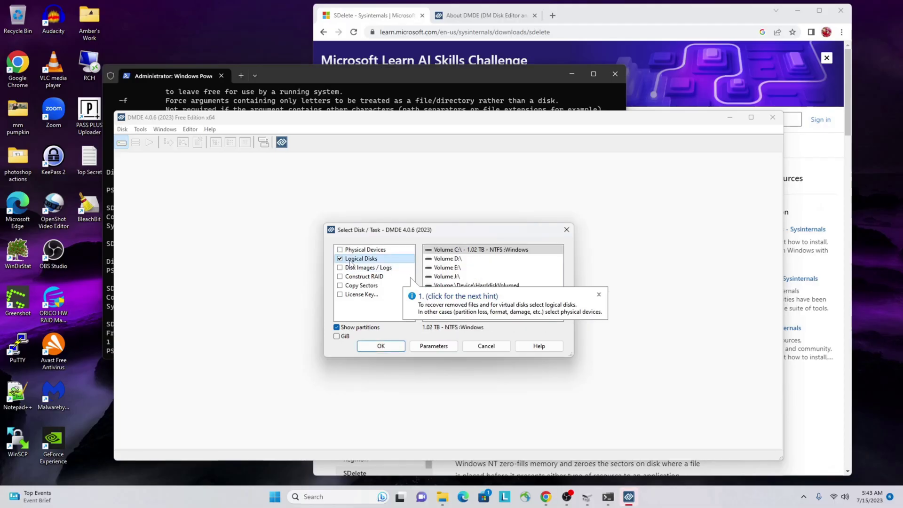
left_click(599, 295)
left_click(442, 268)
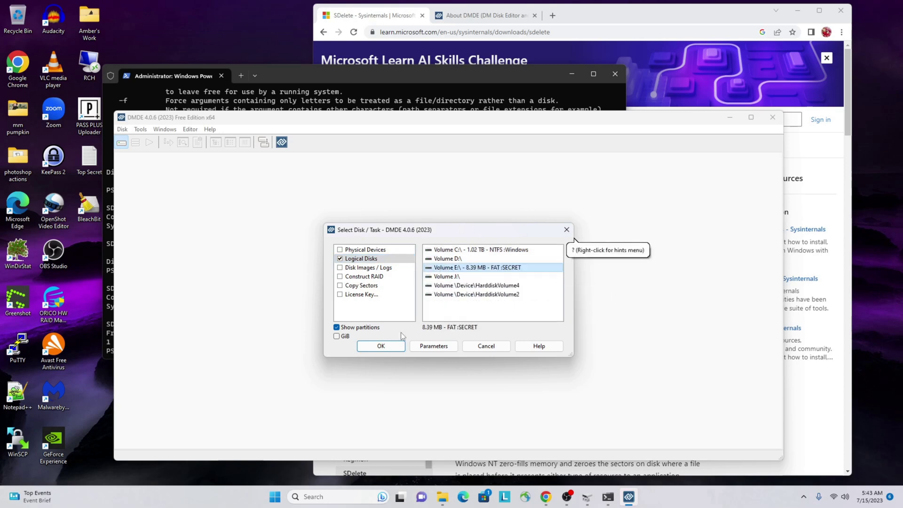
left_click(395, 348)
left_click(130, 198)
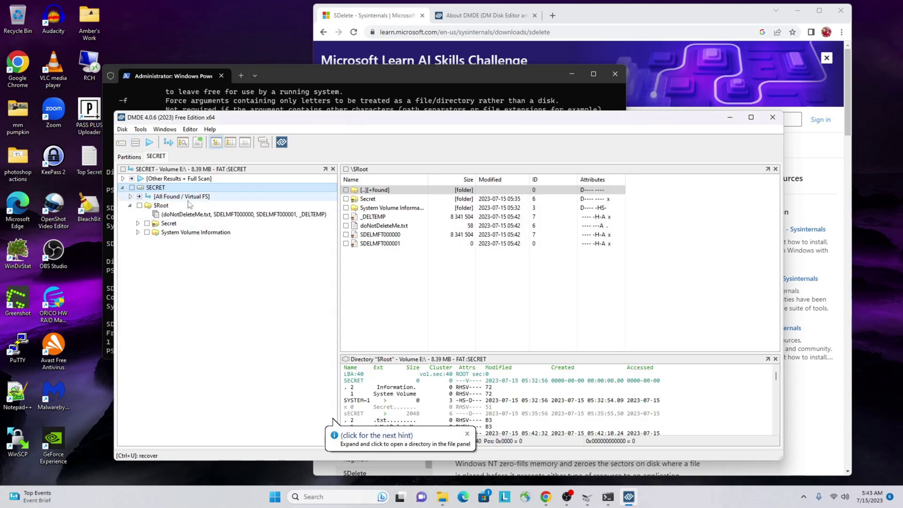
left_click(162, 225)
left_click(137, 224)
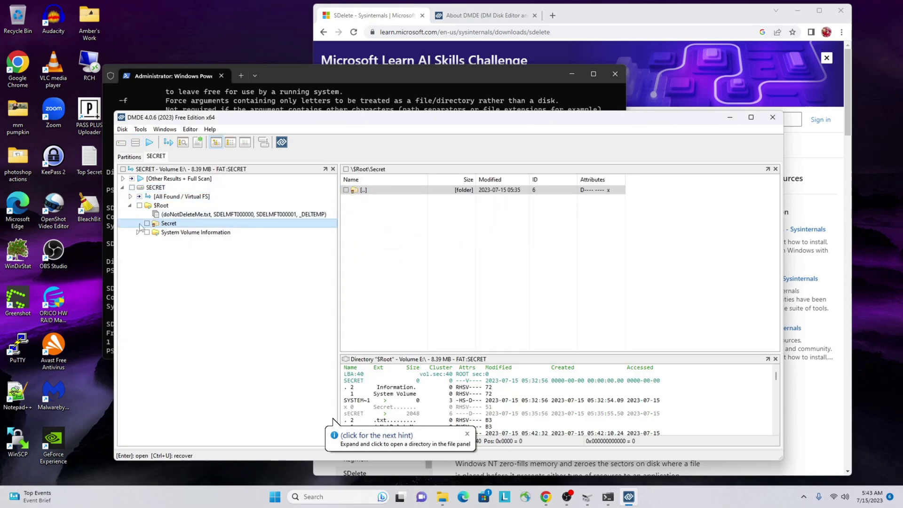
left_click(425, 225)
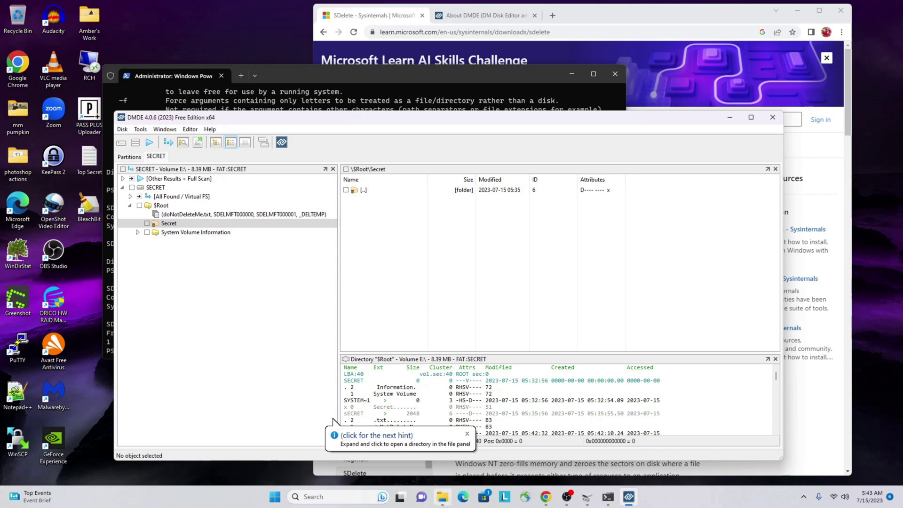
Step: Check in File Explorer that SECRET (E:) still contains only doNotDeleteMe
left_click(443, 498)
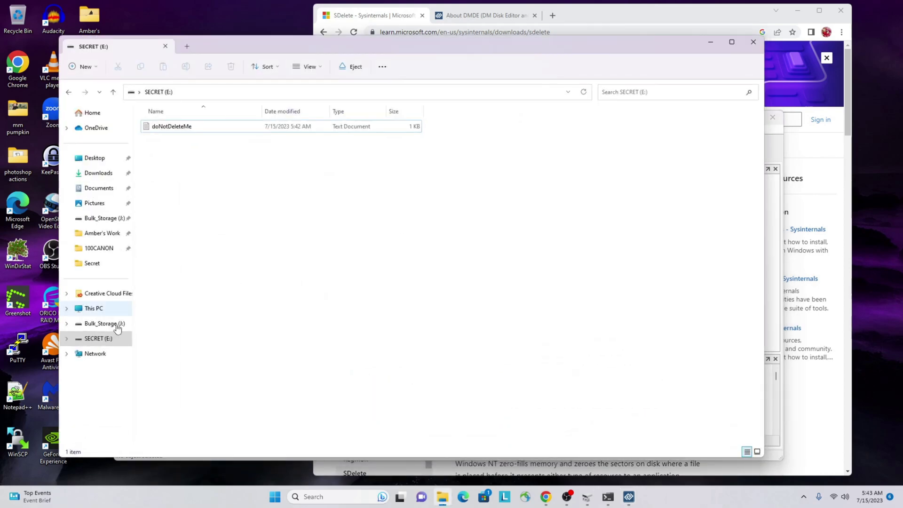
left_click(100, 323)
left_click(98, 339)
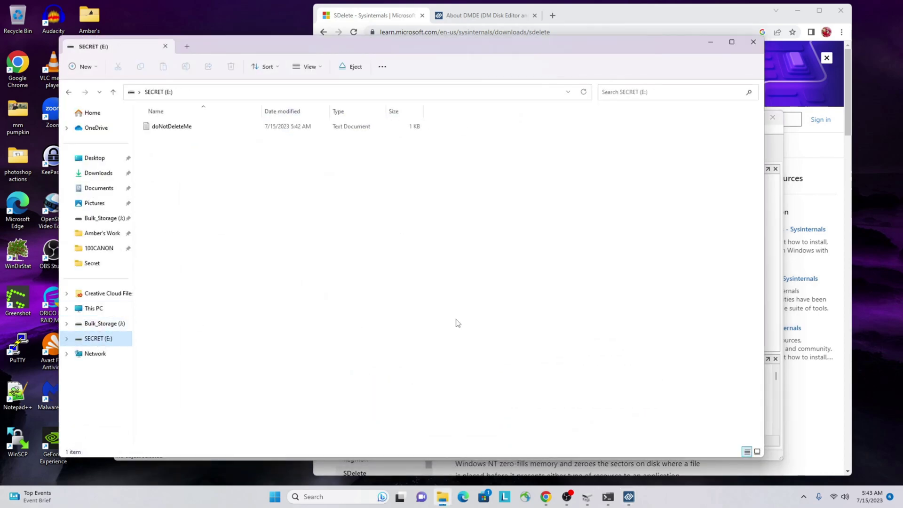
left_click(196, 131)
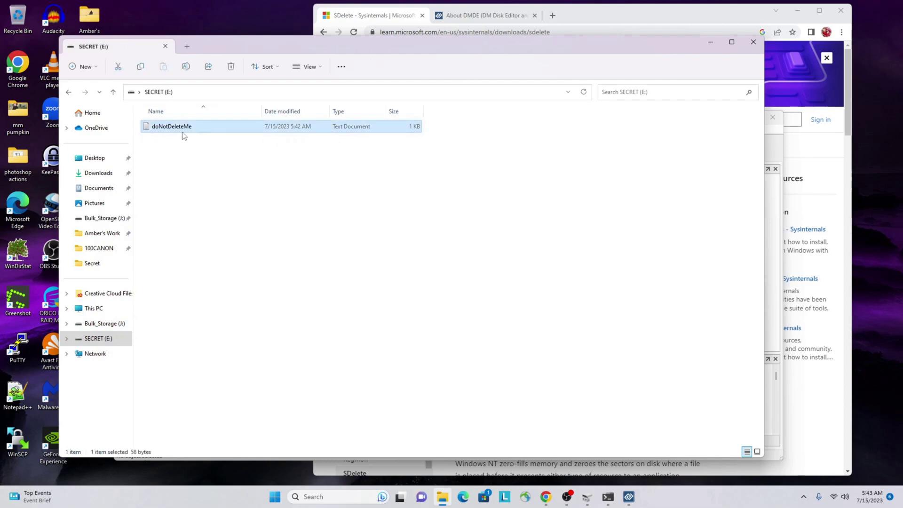
left_click(219, 224)
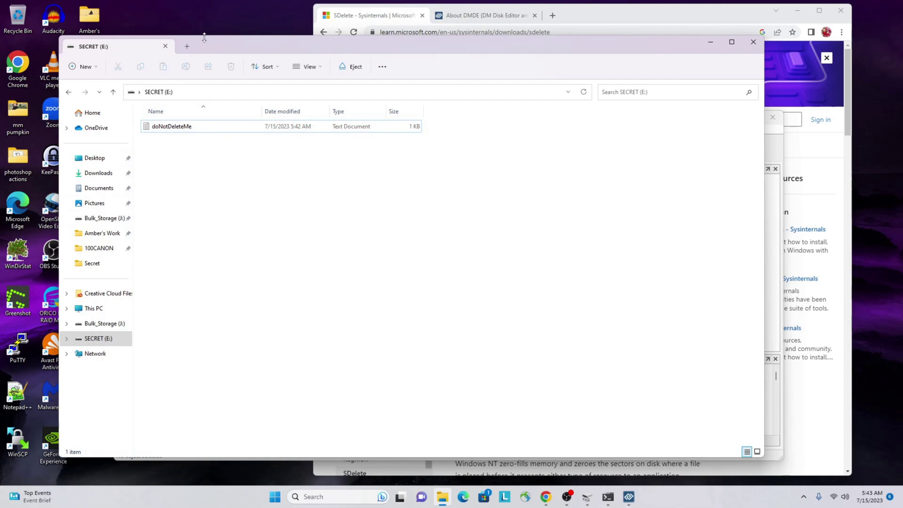
Step: Place File Explorer beside DMDE and show DMDE's empty Secret folder
left_click_drag(203, 49, 293, 50)
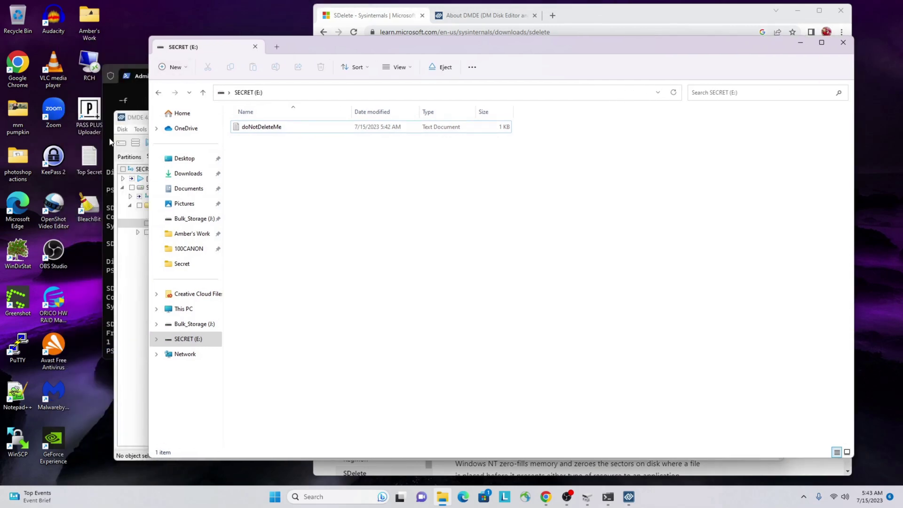
left_click_drag(139, 121, 80, 135)
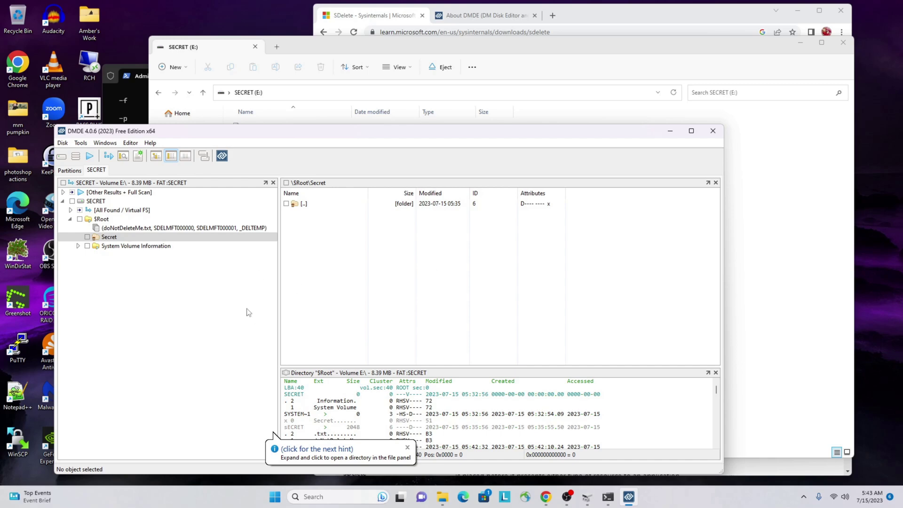
left_click(116, 237)
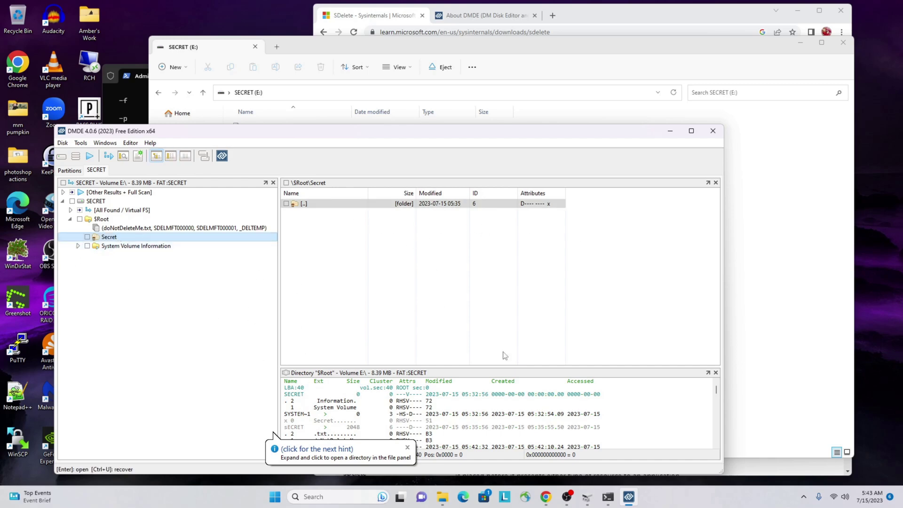
left_click(475, 296)
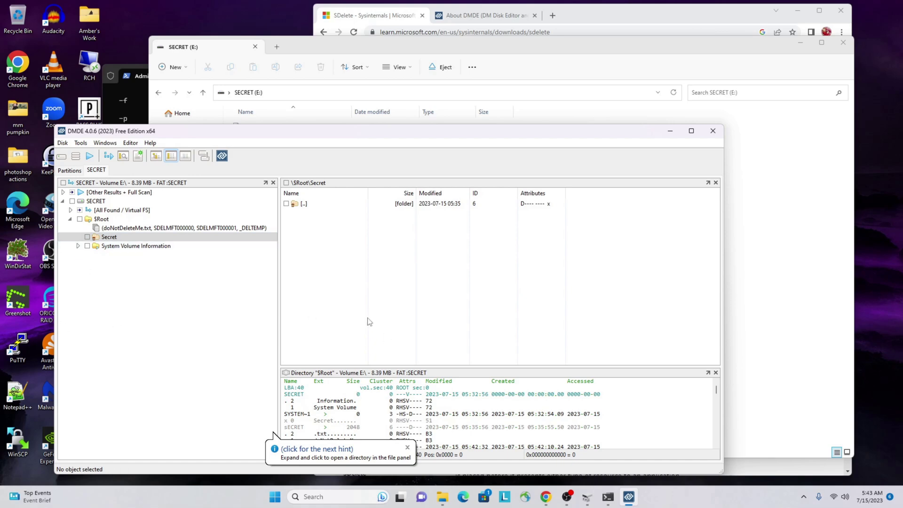
Step: Bring the SECRET (E:) File Explorer window in front of DMDE
left_click(372, 47)
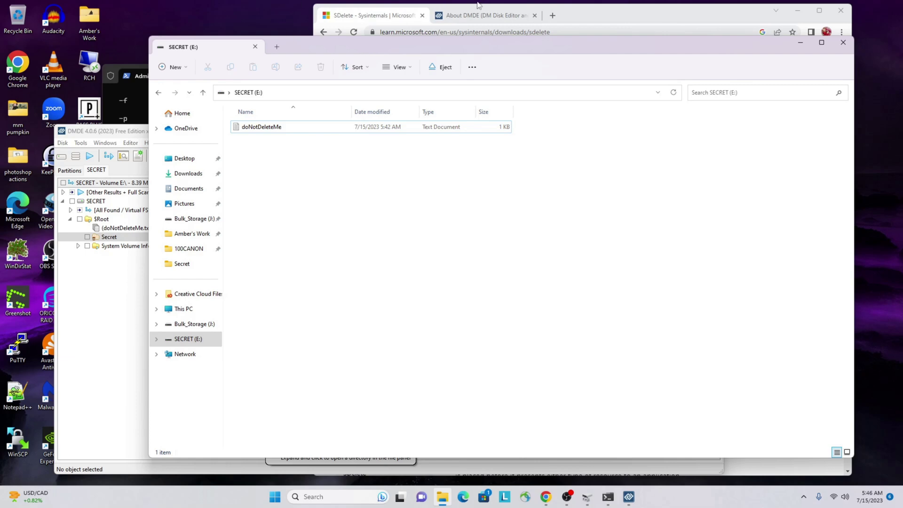
Step: Bring the Chrome window with the SDelete v2.04 documentation page to the front
left_click(586, 17)
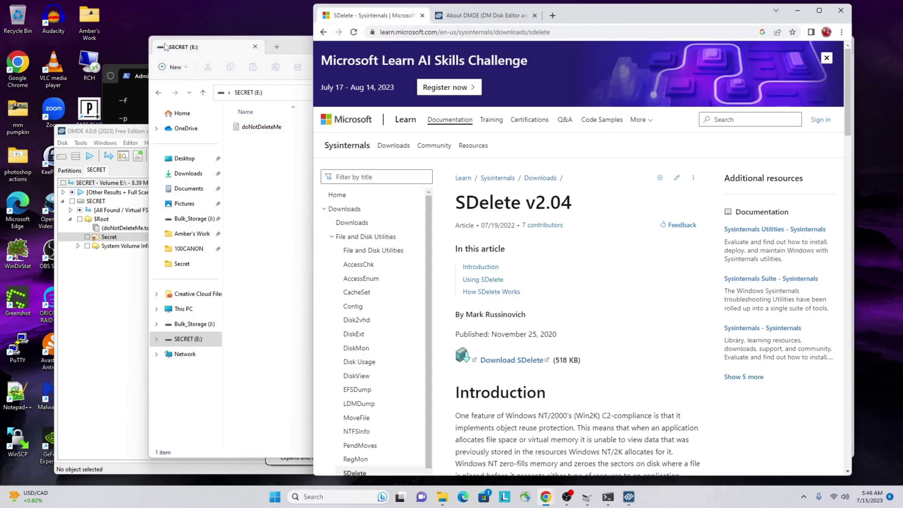